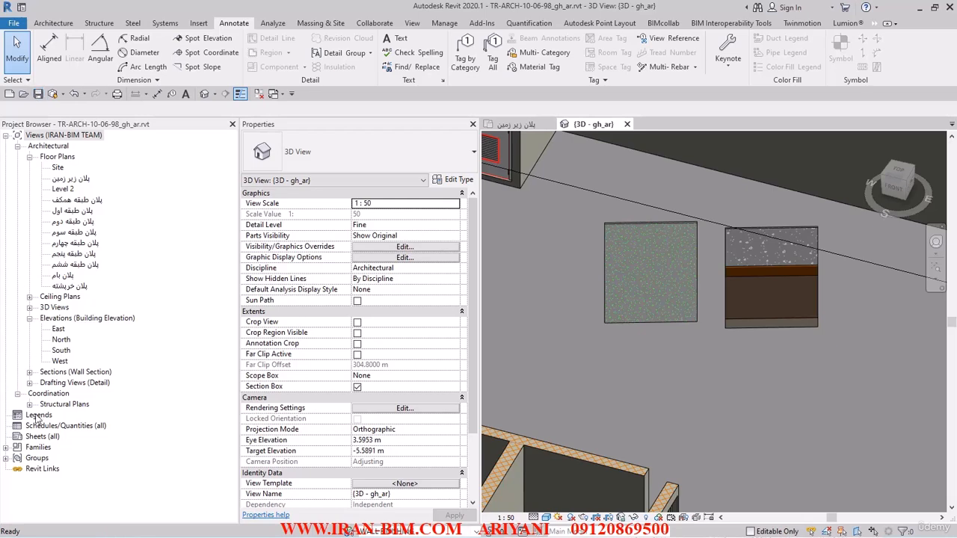
# Step: Duplicate the stacked wall type "Exterior - Brick Over Block w Metal Stud" from the project's wall families
pyautogui.click(5, 447)
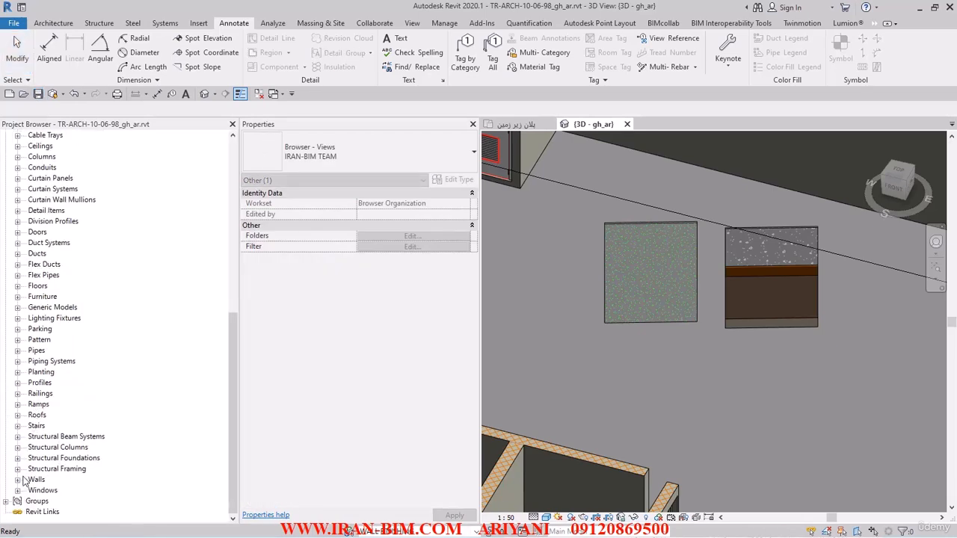
pyautogui.click(17, 479)
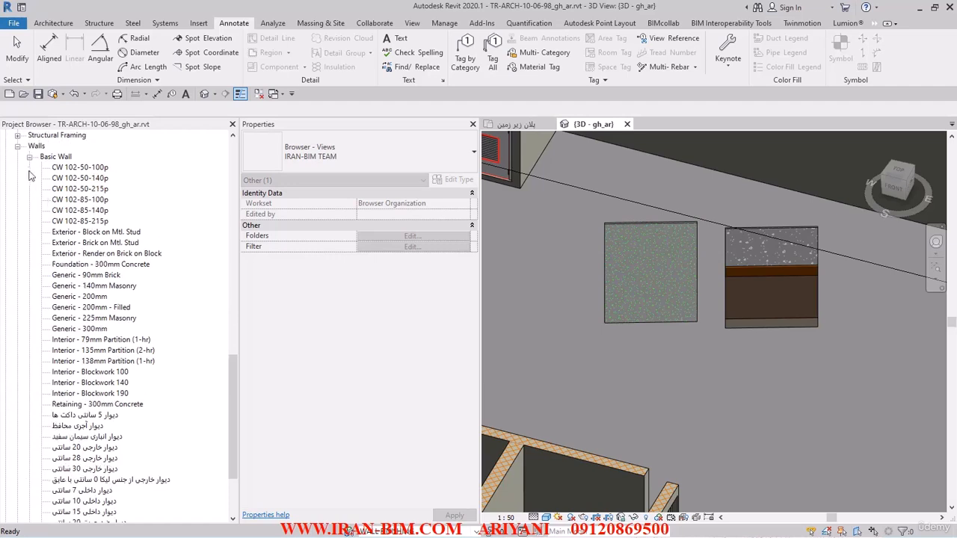
pyautogui.click(29, 158)
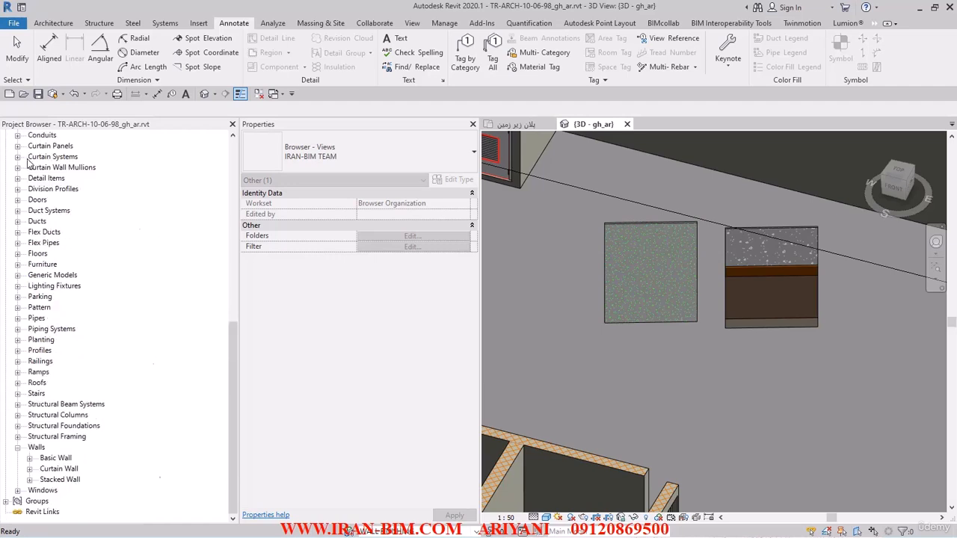
pyautogui.click(59, 479)
pyautogui.click(30, 480)
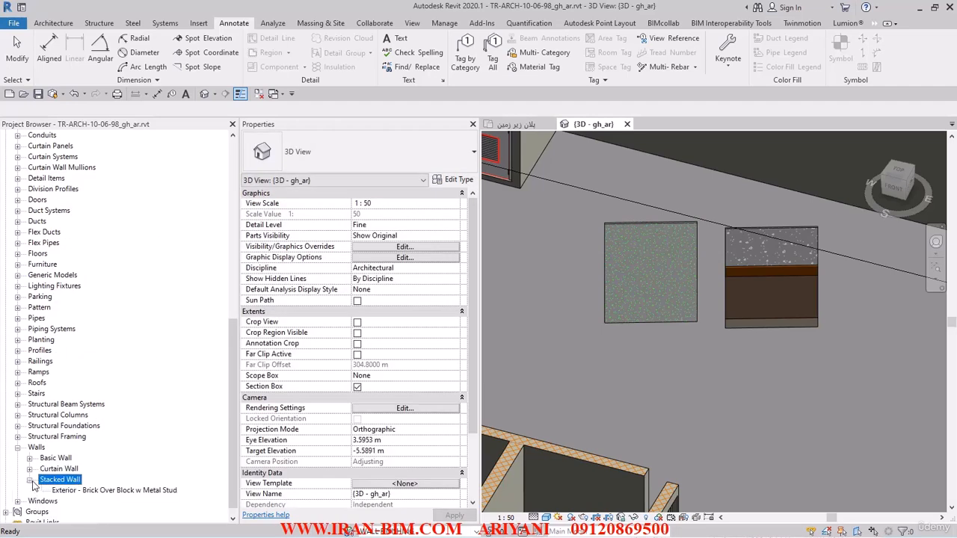
pyautogui.scroll(-2, 87, 492)
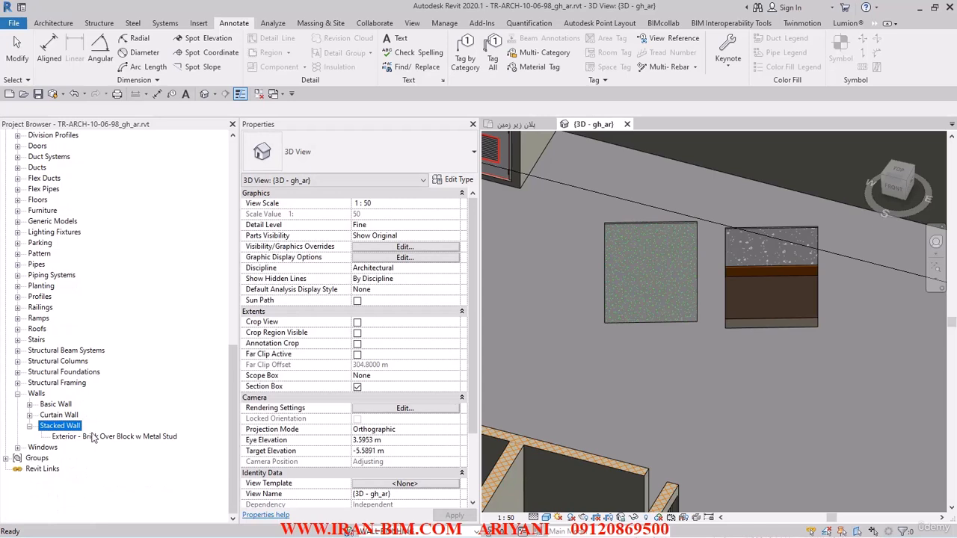
pyautogui.rightClick(93, 438)
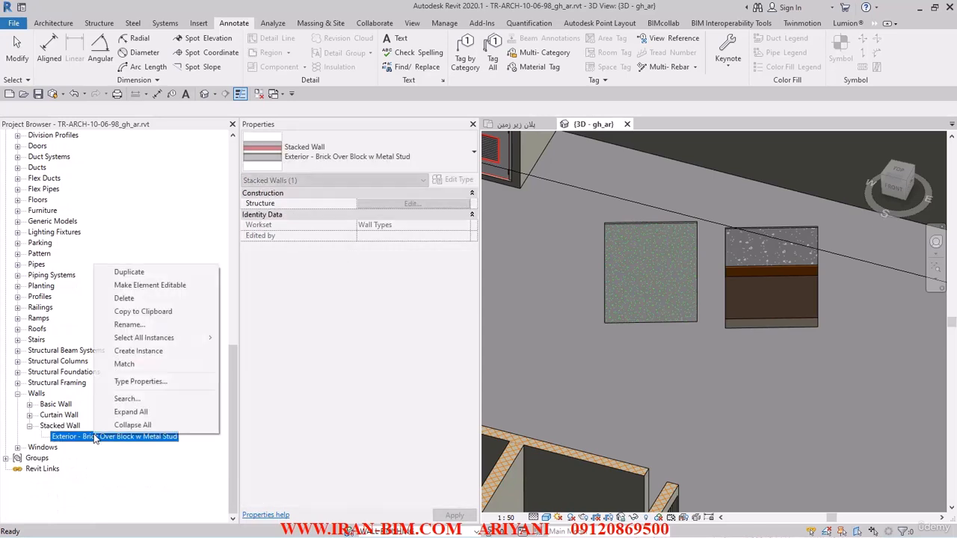
pyautogui.click(136, 275)
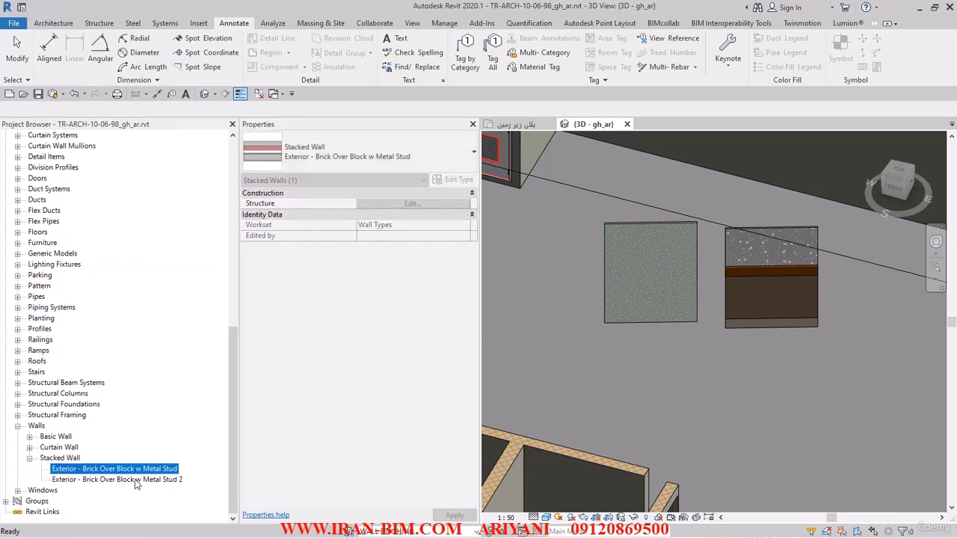
# Step: Rename the duplicated stacked wall type as "دیوار نازککاری پارکینگ زیر زمین"
pyautogui.click(134, 480)
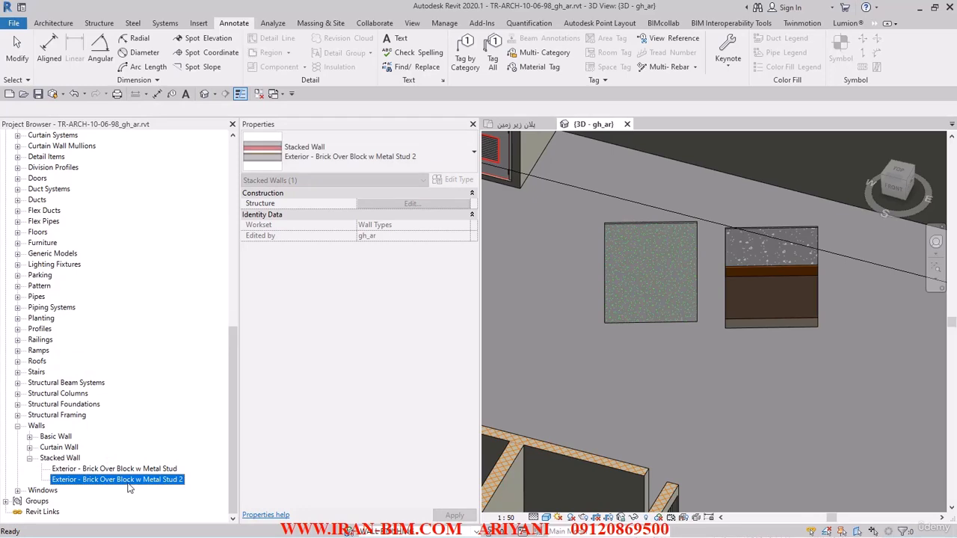
pyautogui.rightClick(128, 485)
pyautogui.click(154, 372)
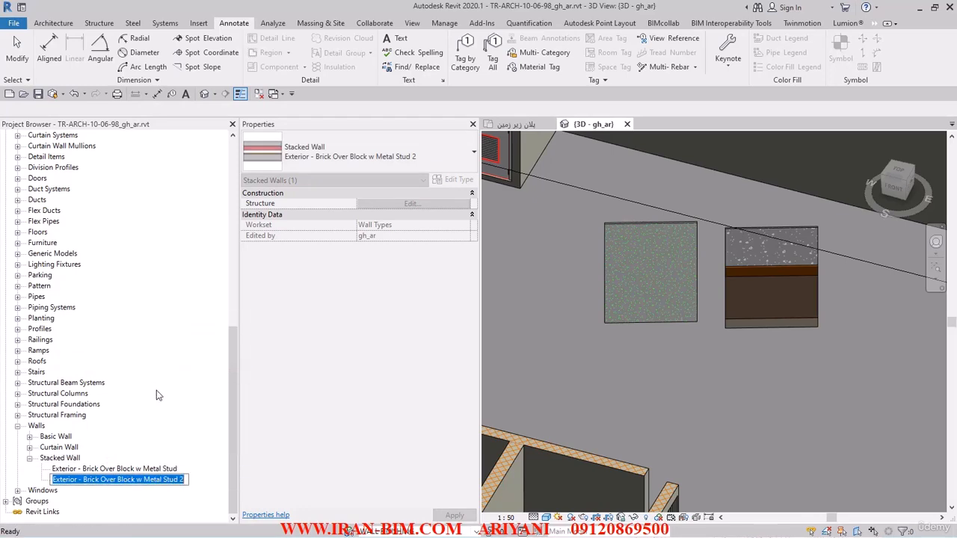
pyautogui.write('b')
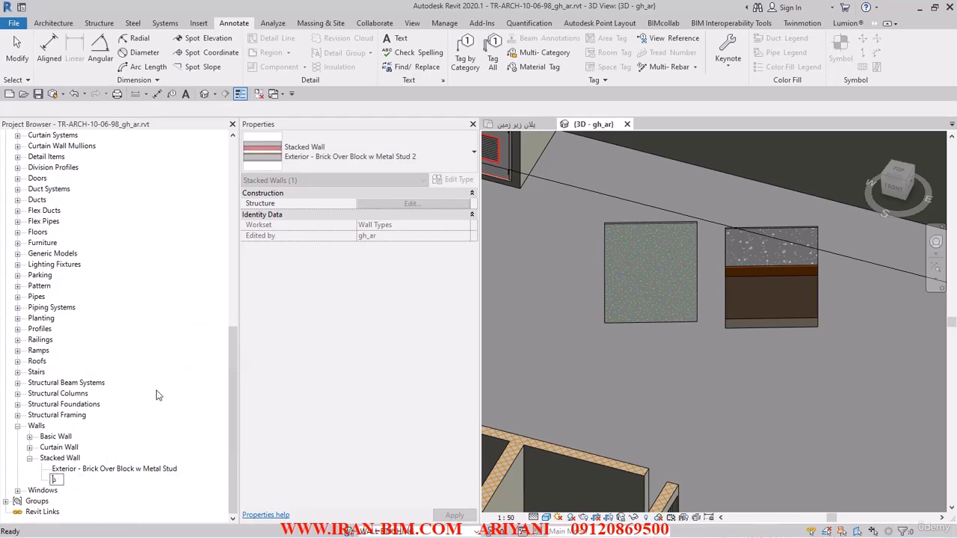
pyautogui.write('یوار نازککاری پارکینگ')
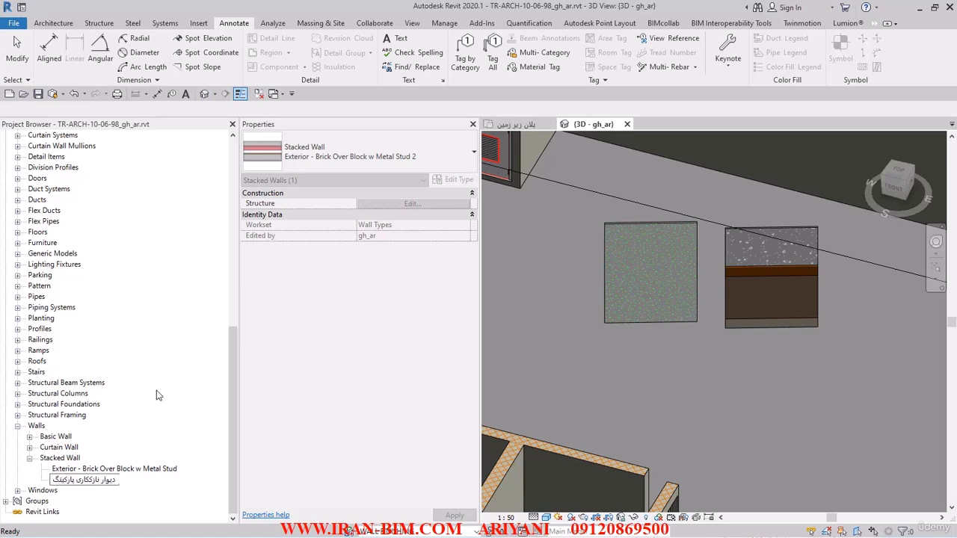
pyautogui.press('Return')
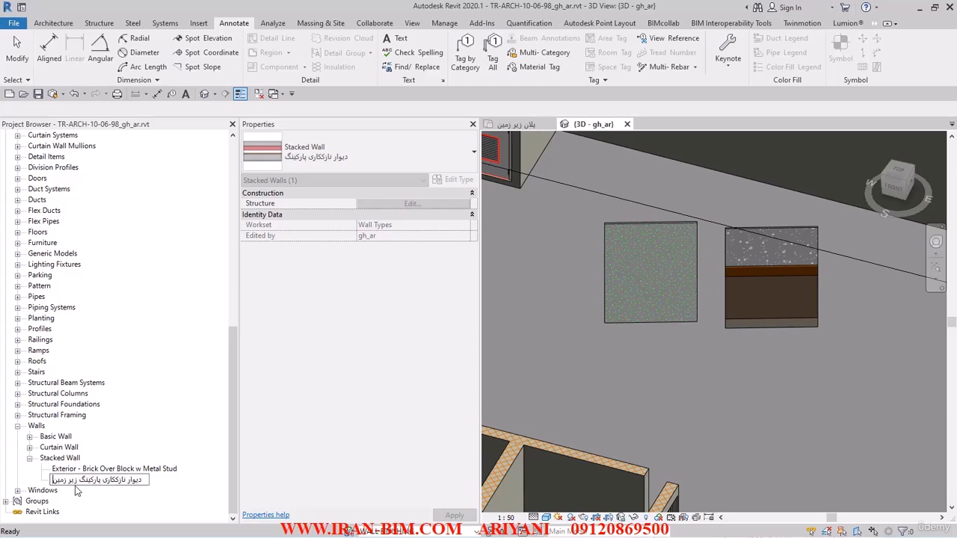
pyautogui.press('Return')
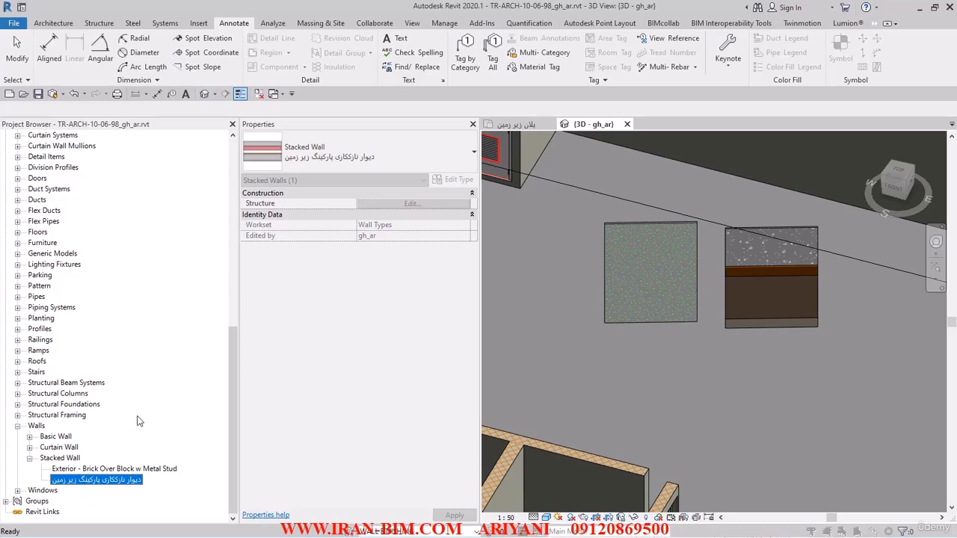
# Step: Open the structure assembly of the stacked wall type "دیوار نازککاری پارکینگ زیر زمین" for editing
pyautogui.doubleClick(96, 479)
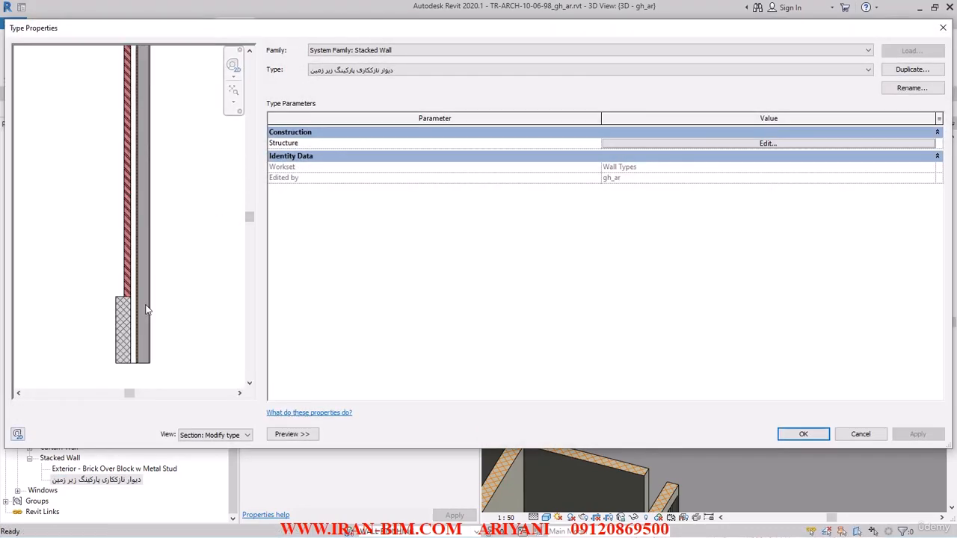
pyautogui.click(622, 146)
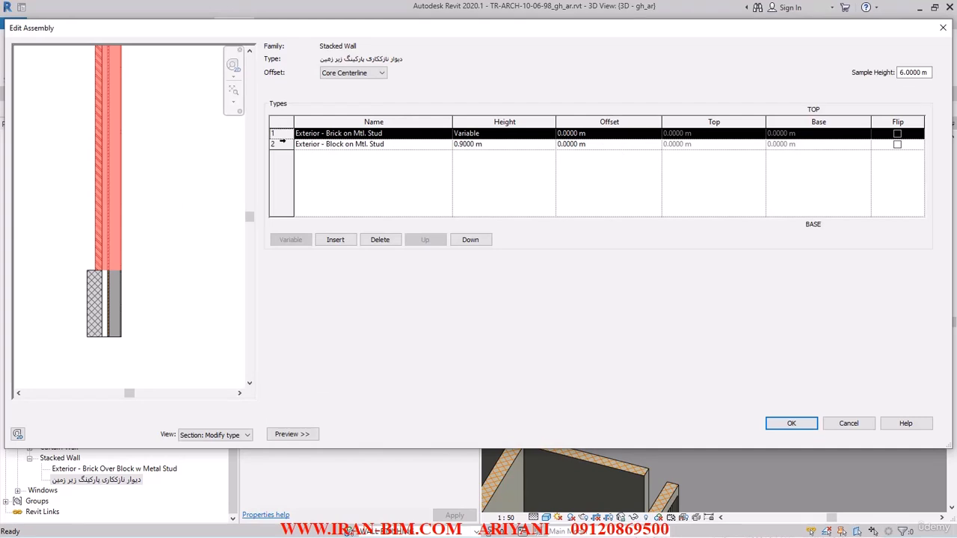
# Step: Try to assign the wall type "قسمت پایین نازککاری دیوار های پارکینگ" to the lower part of the assembly
pyautogui.click(282, 143)
pyautogui.click(447, 145)
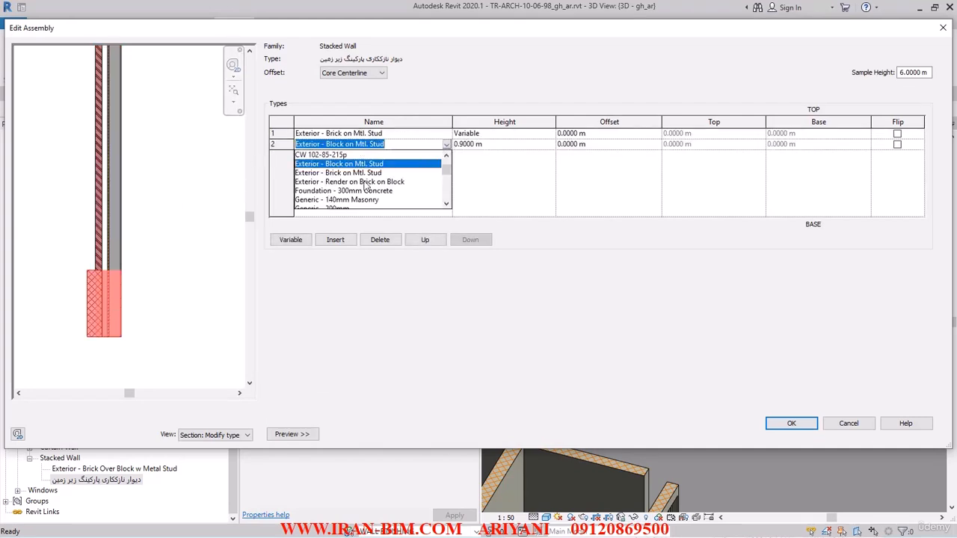
pyautogui.scroll(-5, 365, 187)
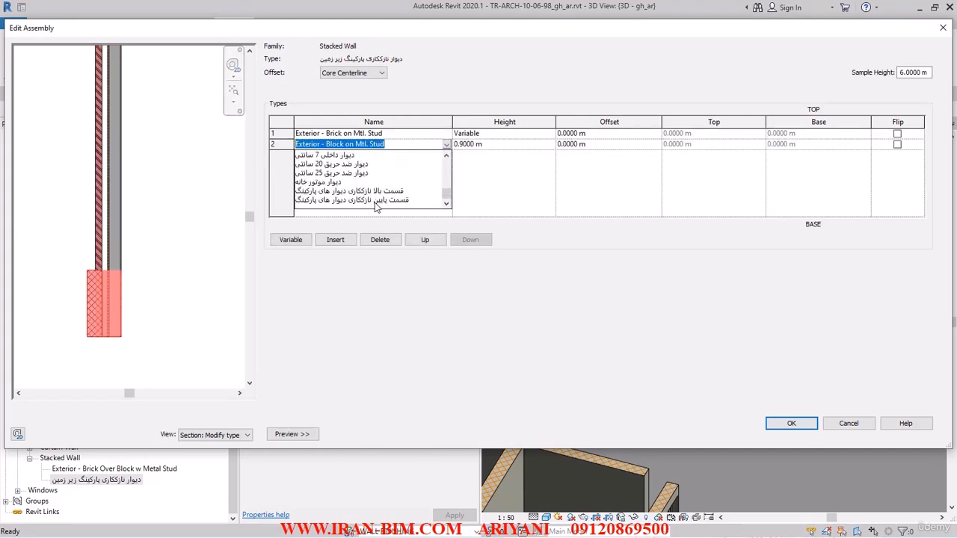
pyautogui.click(374, 201)
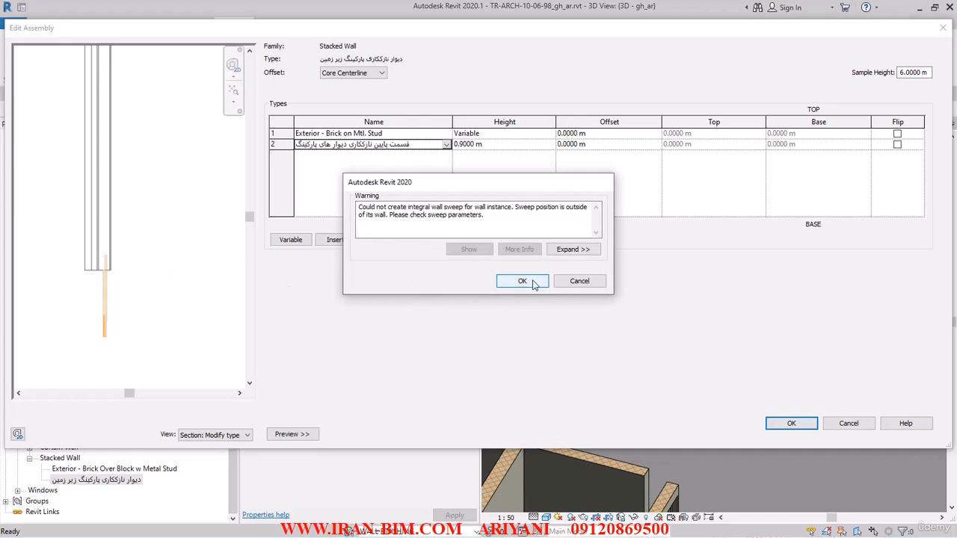
pyautogui.click(577, 281)
# Step: Set the assembly's lower part to a height of 1.3 m and the wall type "قسمت پایین نازککاری دیوار های پارکینگ"
pyautogui.click(508, 146)
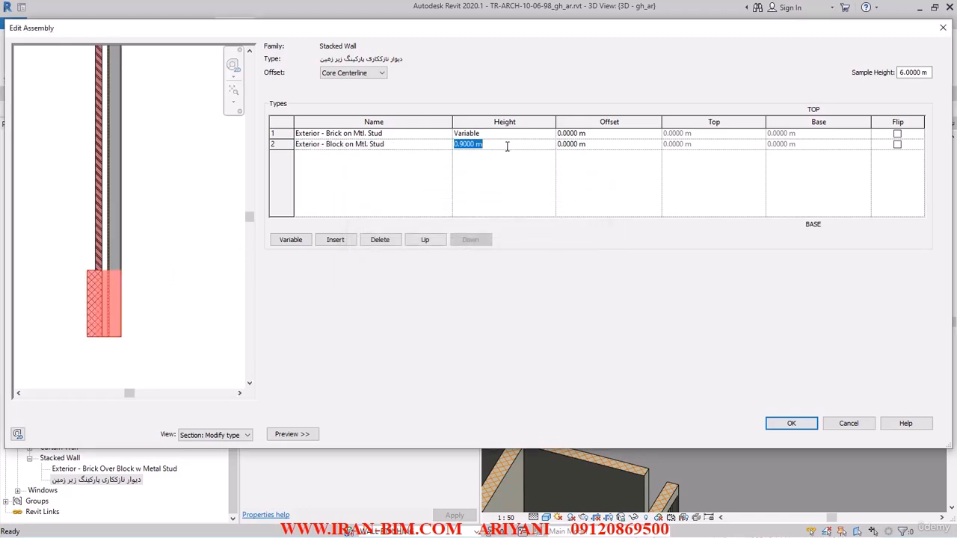
pyautogui.write('1.3')
pyautogui.press('Return')
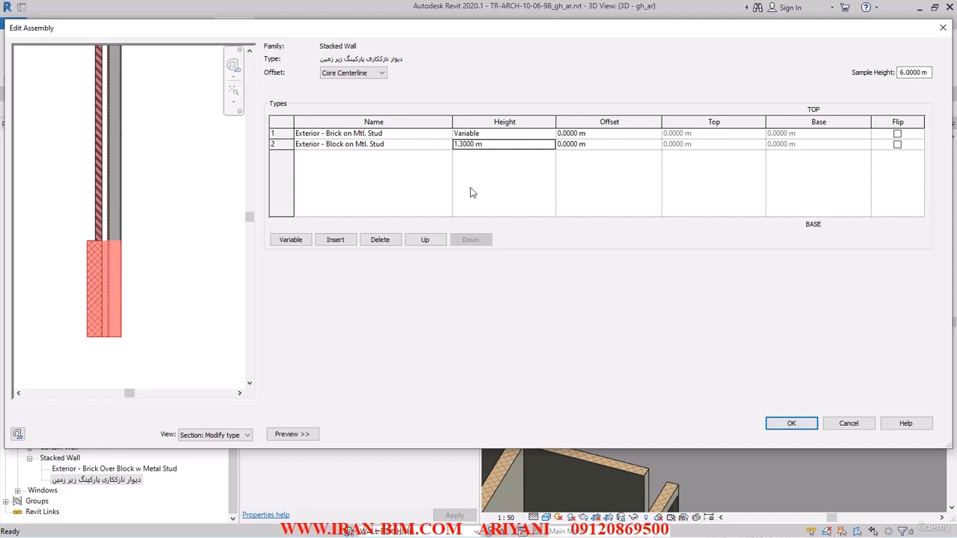
pyautogui.click(446, 148)
pyautogui.scroll(-10, 359, 213)
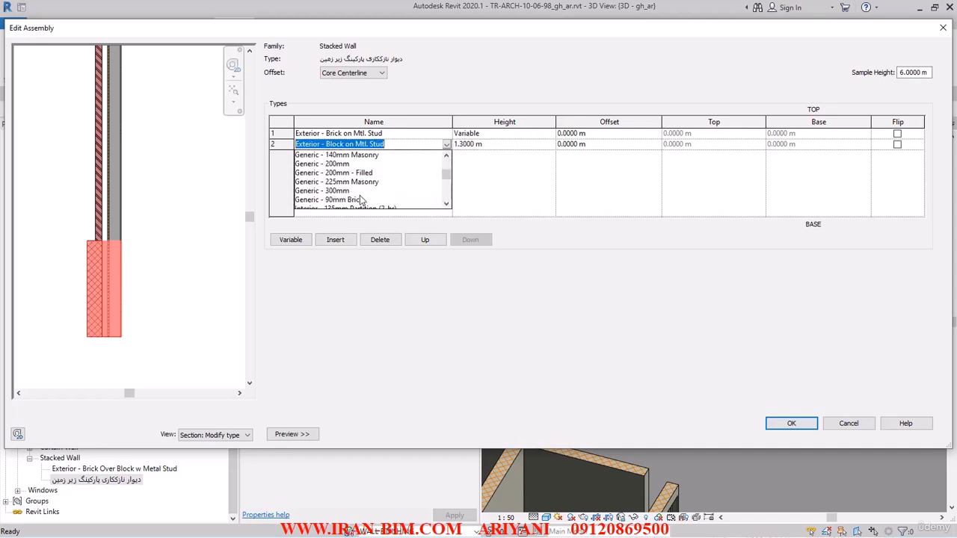
pyautogui.click(364, 200)
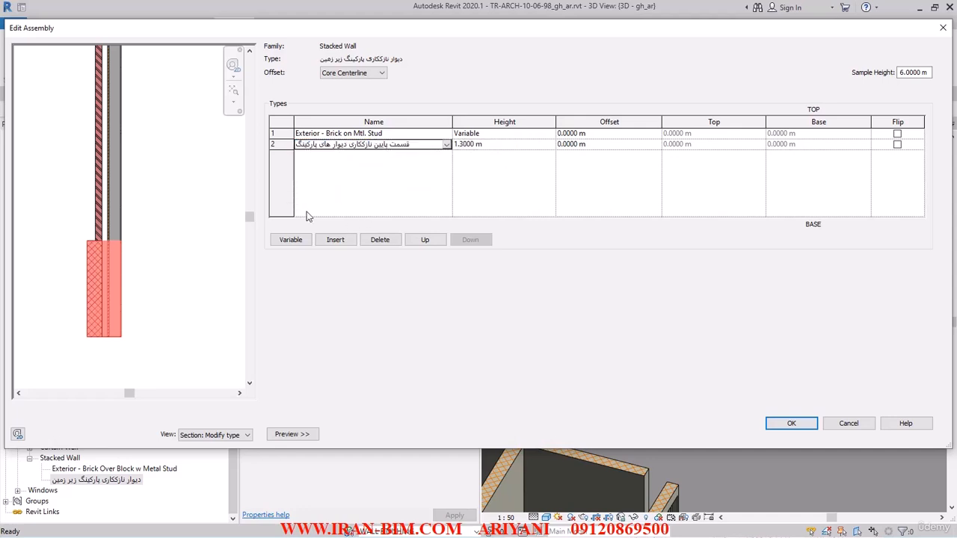
# Step: Assign "قسمت بالا نازککاری دیوار های پارکینگ" to the assembly's upper part and set the offset to Core Face: Exterior
pyautogui.click(447, 135)
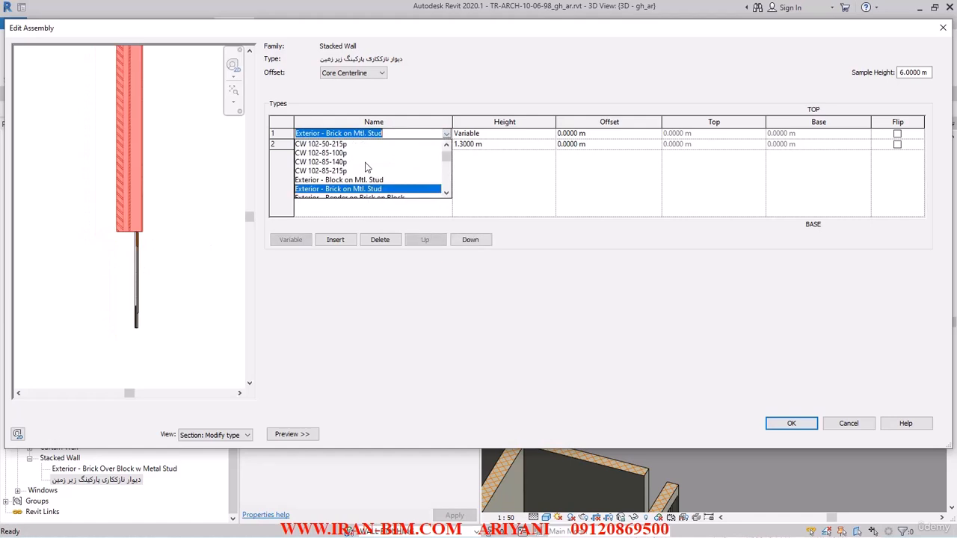
pyautogui.scroll(-10, 370, 180)
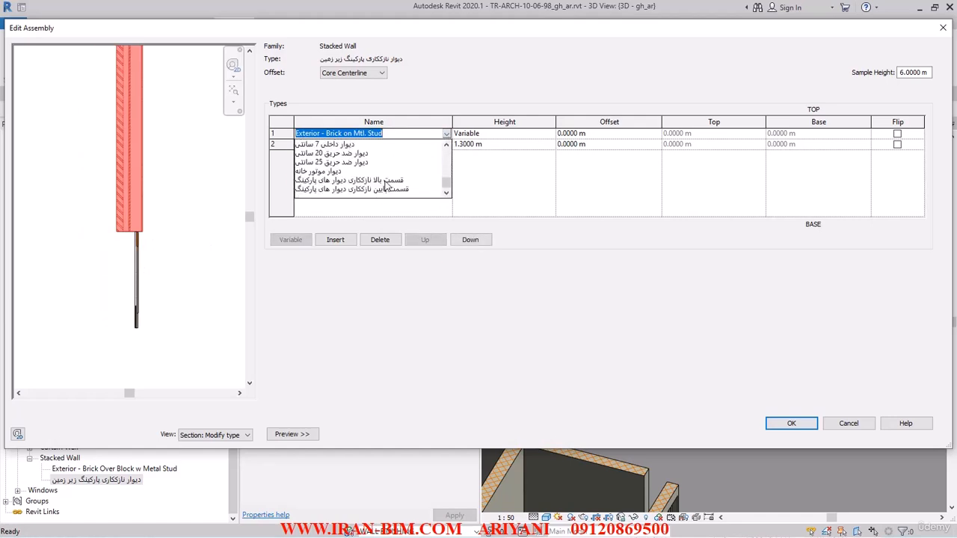
pyautogui.click(384, 180)
pyautogui.scroll(3, 147, 240)
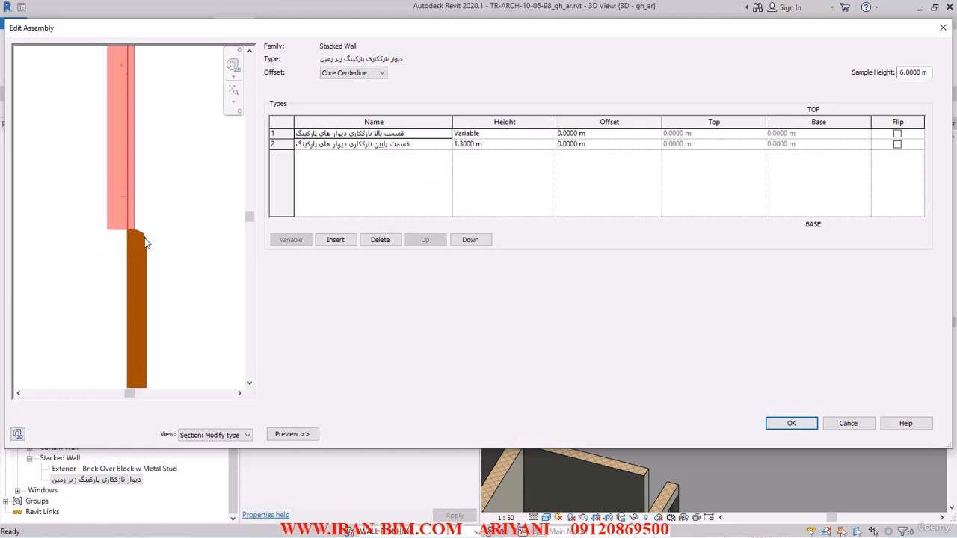
pyautogui.click(357, 72)
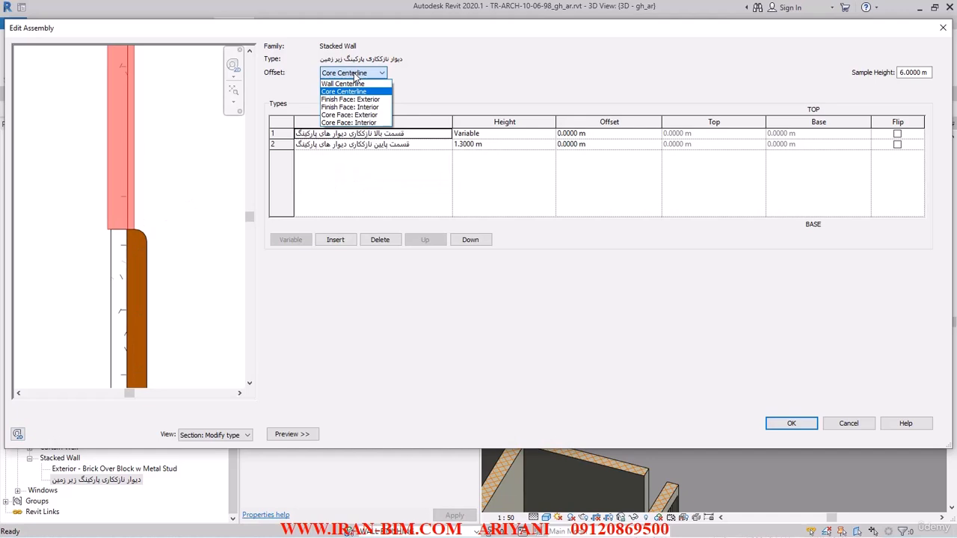
pyautogui.click(372, 115)
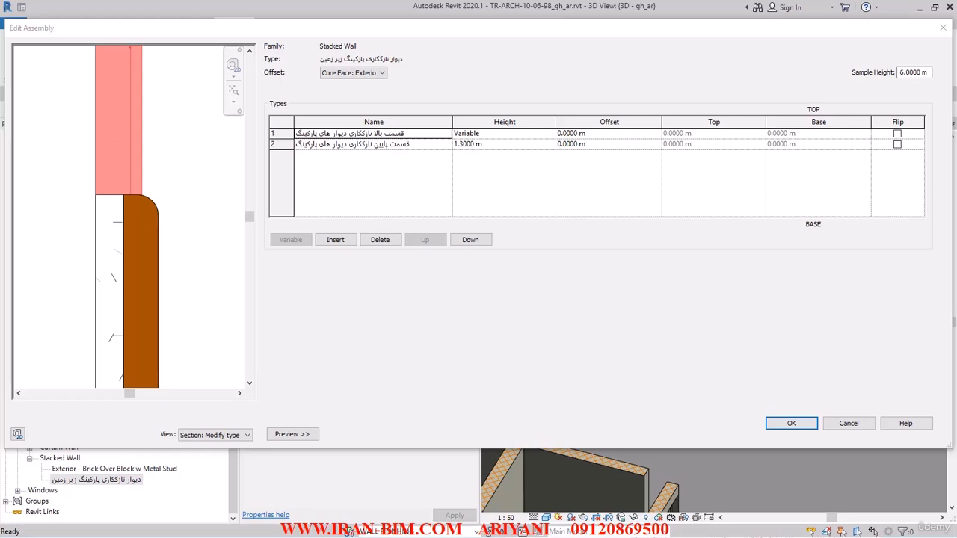
# Step: Compare the joint in the section preview with the AutoCAD wall detail, and accept the stacked wall's assembly and type properties
pyautogui.moveTo(32, 474)
pyautogui.mouseDown()
pyautogui.moveTo(491, 64)
pyautogui.moveTo(497, 26)
pyautogui.mouseUp()
pyautogui.moveTo(521, 357)
pyautogui.mouseDown(button='middle')
pyautogui.moveTo(408, 241)
pyautogui.moveTo(474, 255)
pyautogui.mouseUp(button='middle')
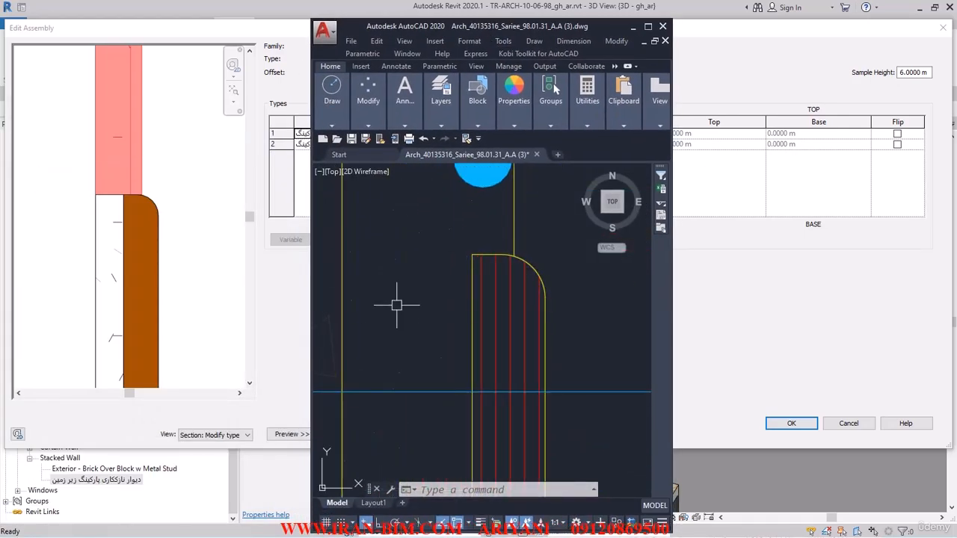
pyautogui.moveTo(113, 208); pyautogui.dragTo(125, 227, button='middle')
pyautogui.scroll(2, 165, 210)
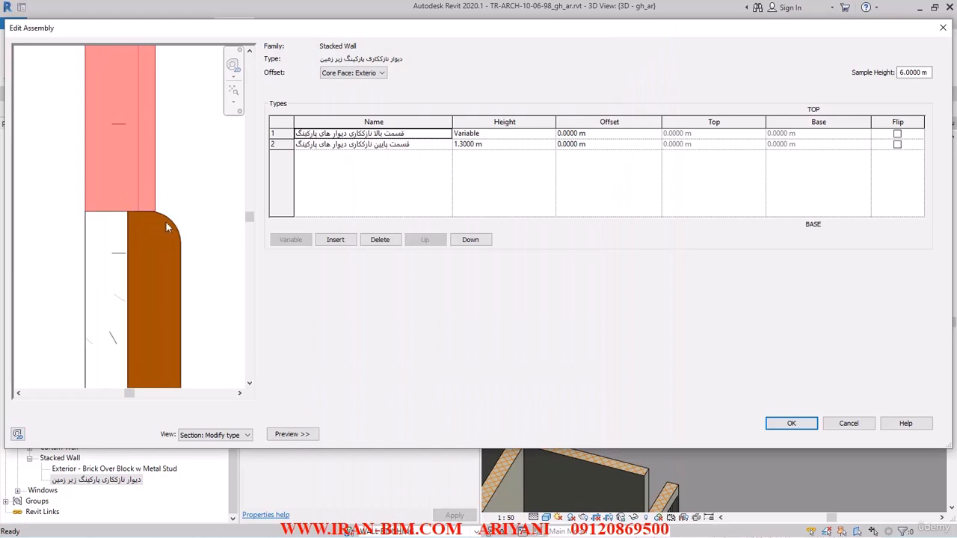
pyautogui.scroll(-1, 196, 209)
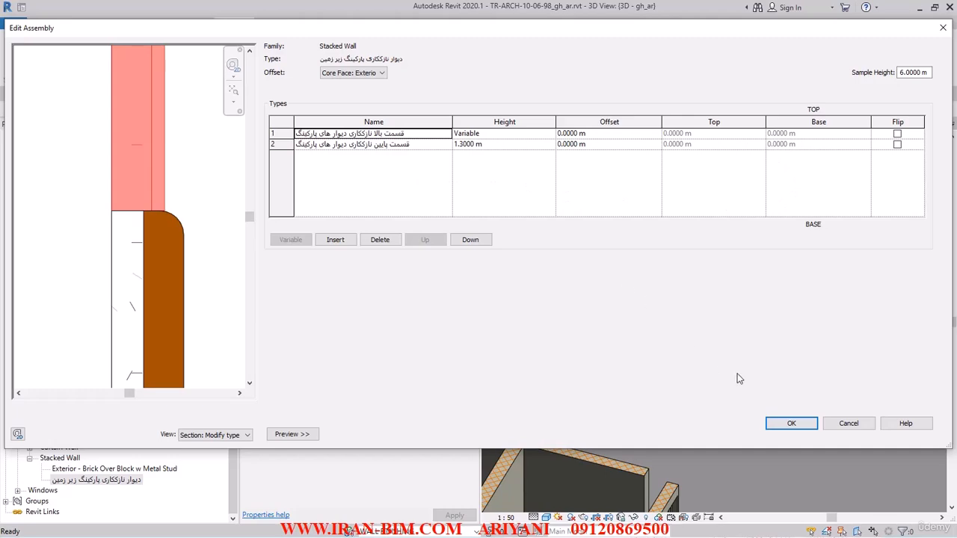
pyautogui.click(787, 424)
pyautogui.click(800, 437)
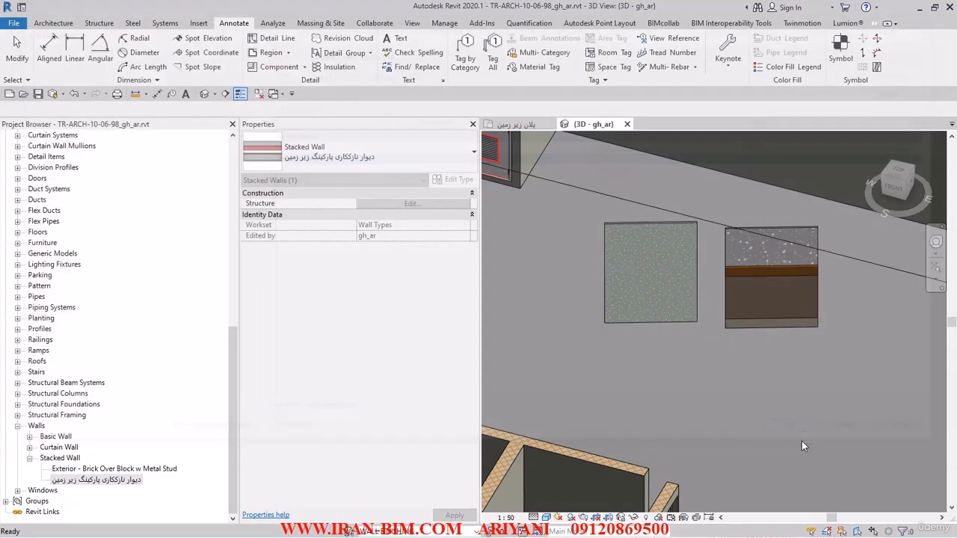
# Step: Change the green-speckled sample wall in the 3D view to the stacked type "دیوار نازککاری پارکینگ زیر زمین"
pyautogui.click(669, 279)
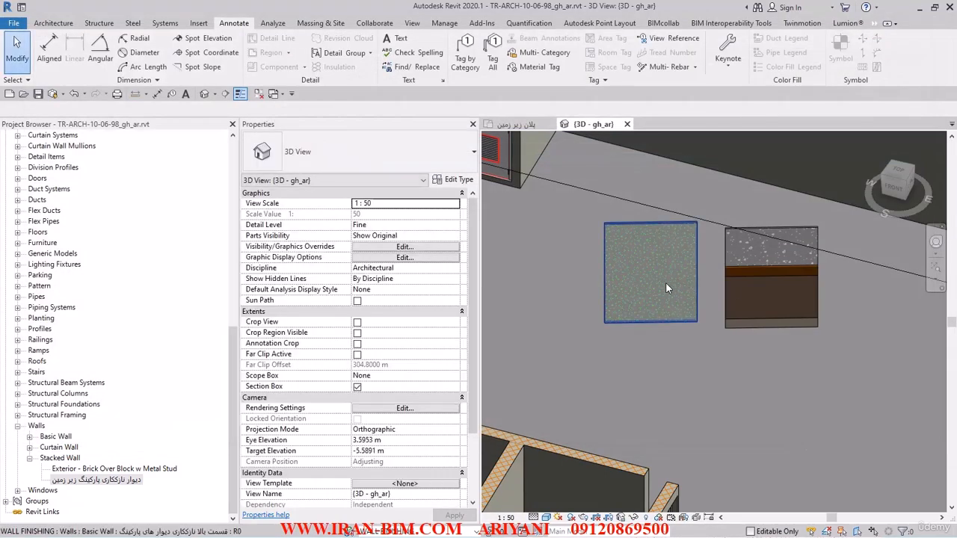
pyautogui.click(665, 282)
pyautogui.click(356, 154)
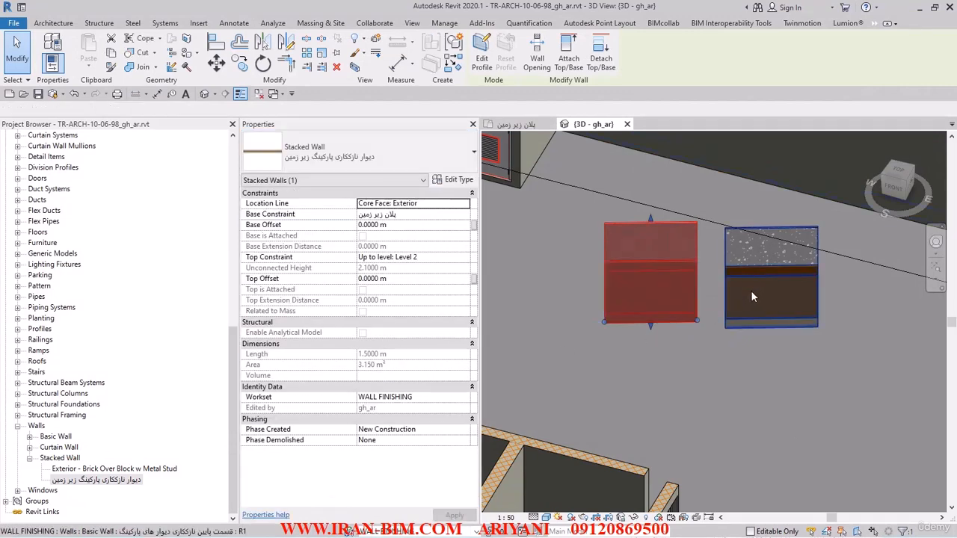
# Step: Delete both sample walls from the 3D view and switch to the floor plan "پلان زیر زمین"
pyautogui.click(750, 291)
pyautogui.press('Delete')
pyautogui.click(625, 280)
pyautogui.keyDown('shift'); pyautogui.moveTo(628, 284); pyautogui.dragTo(570, 314, button='middle'); pyautogui.keyUp('shift')
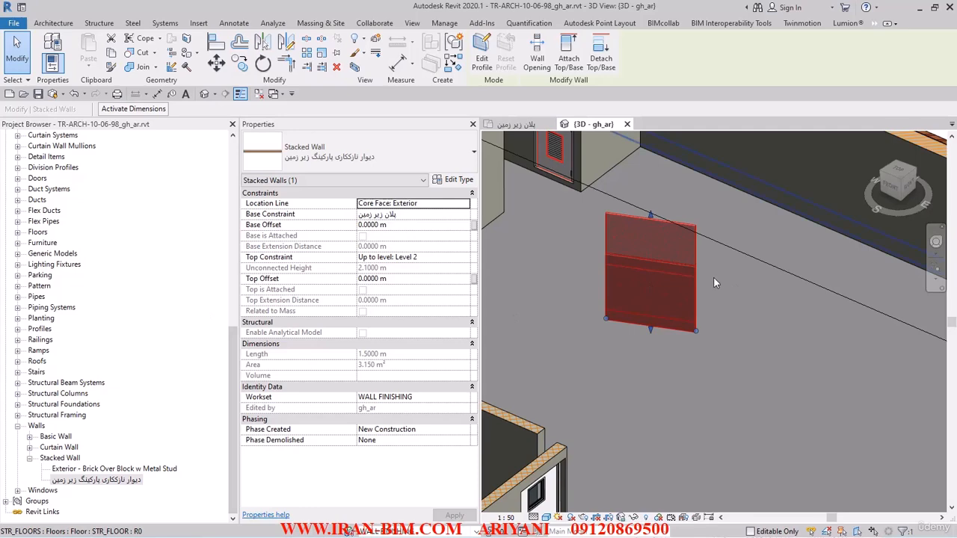
pyautogui.press('Delete')
pyautogui.click(515, 124)
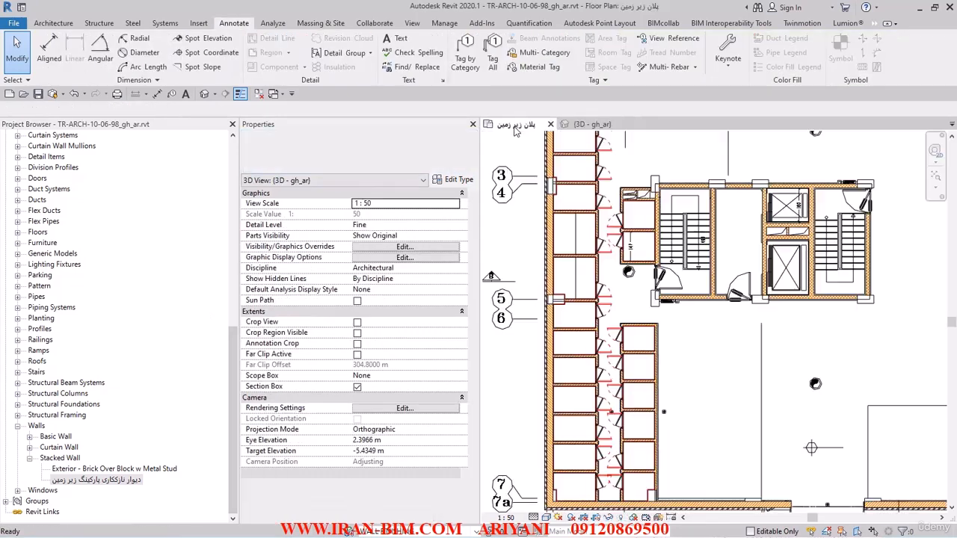
# Step: Start a wall in the basement plan with the stacked type "دیوار نازککاری پارکینگ زیر زمین"
pyautogui.moveTo(591, 344); pyautogui.dragTo(613, 347, button='middle')
pyautogui.scroll(6, 613, 348)
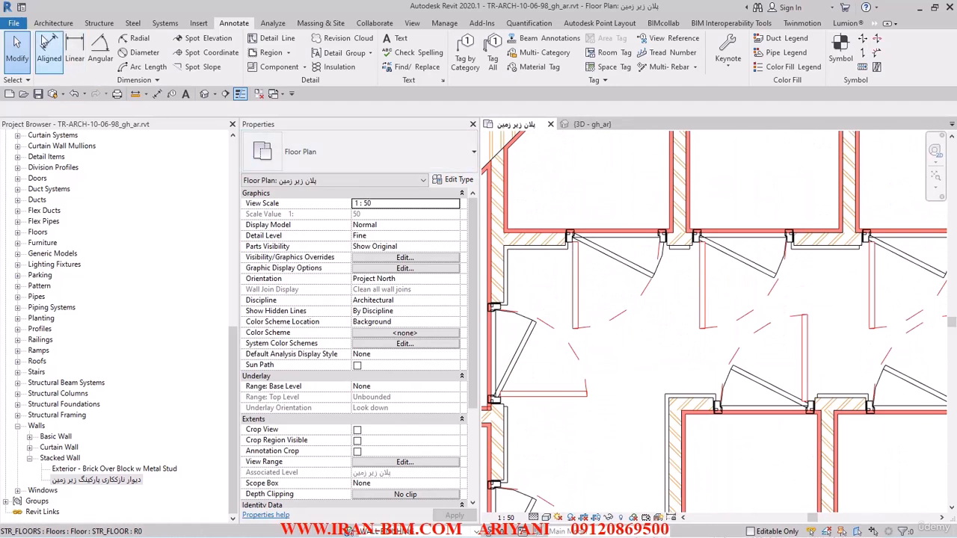
pyautogui.click(39, 24)
pyautogui.press('w')
pyautogui.press('a')
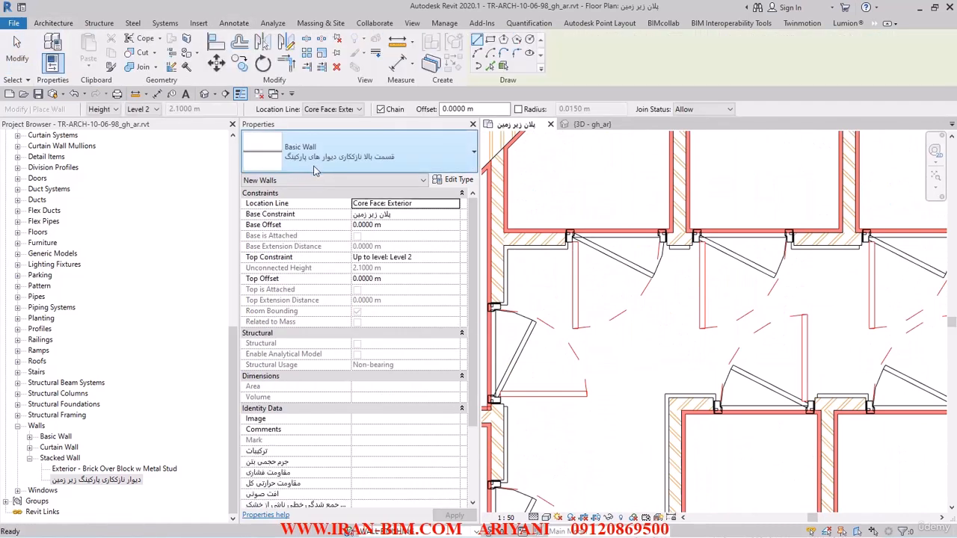
pyautogui.click(382, 160)
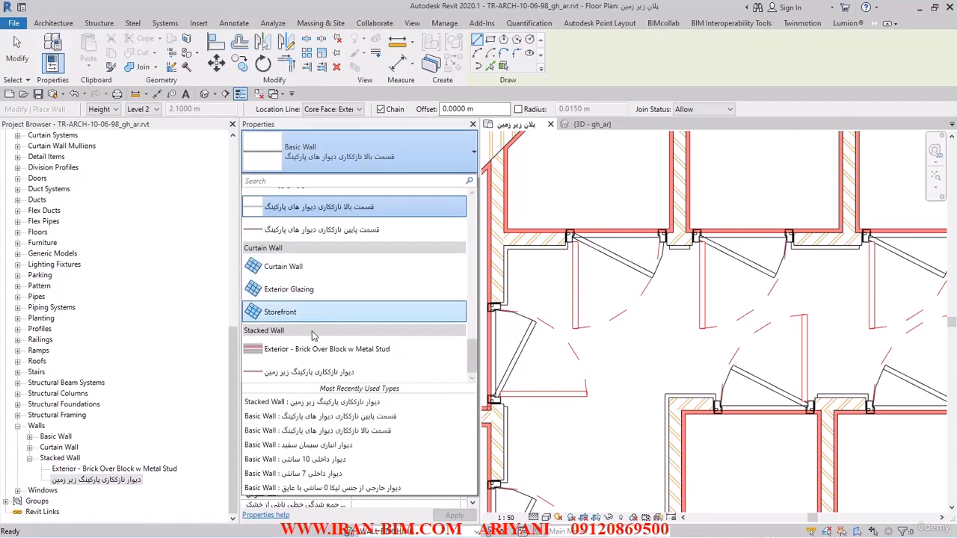
pyautogui.click(309, 372)
# Step: Draw the stacked finish wall along the storage-room door fronts, from the inner corner to the outer corner of the last partition
pyautogui.moveTo(516, 256); pyautogui.dragTo(531, 279, button='middle')
pyautogui.scroll(3, 531, 279)
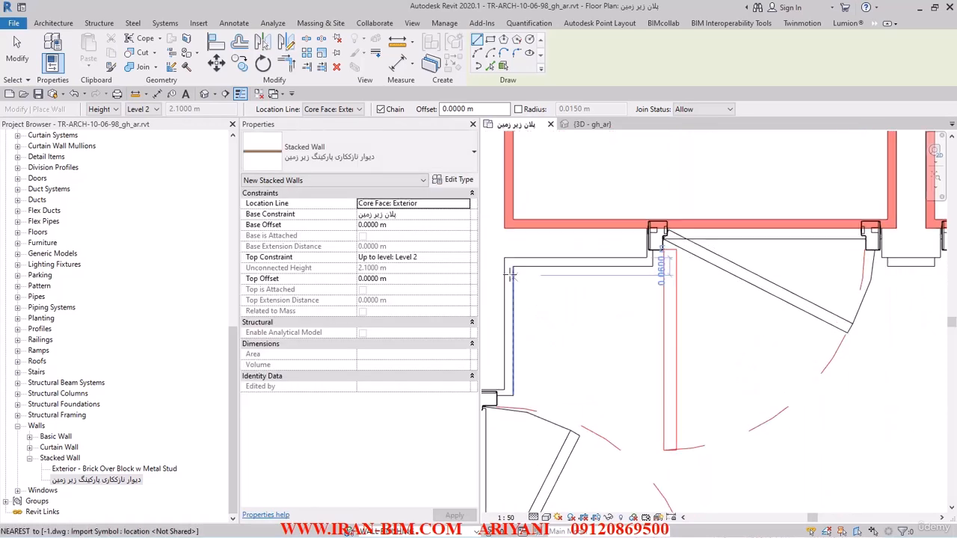
pyautogui.click(521, 271)
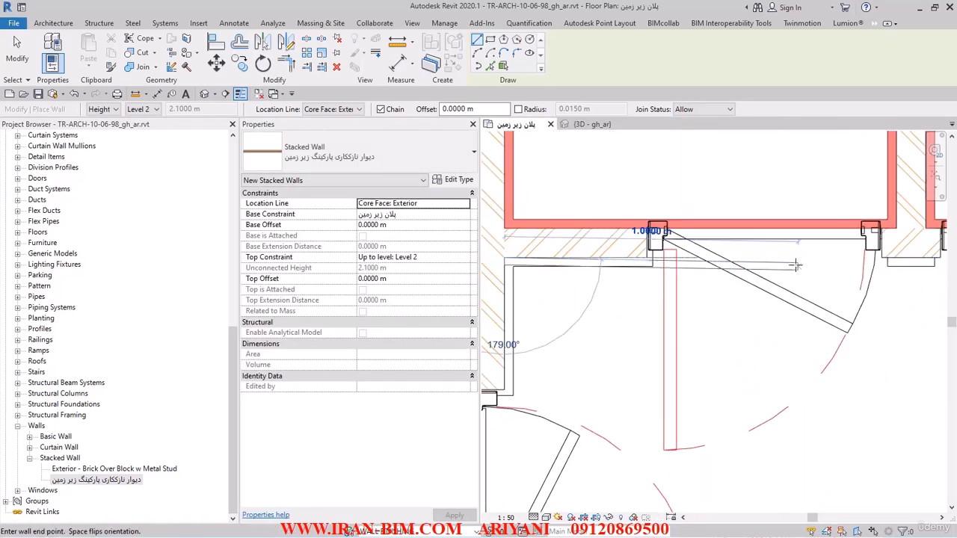
pyautogui.moveTo(795, 263); pyautogui.dragTo(659, 264, button='middle')
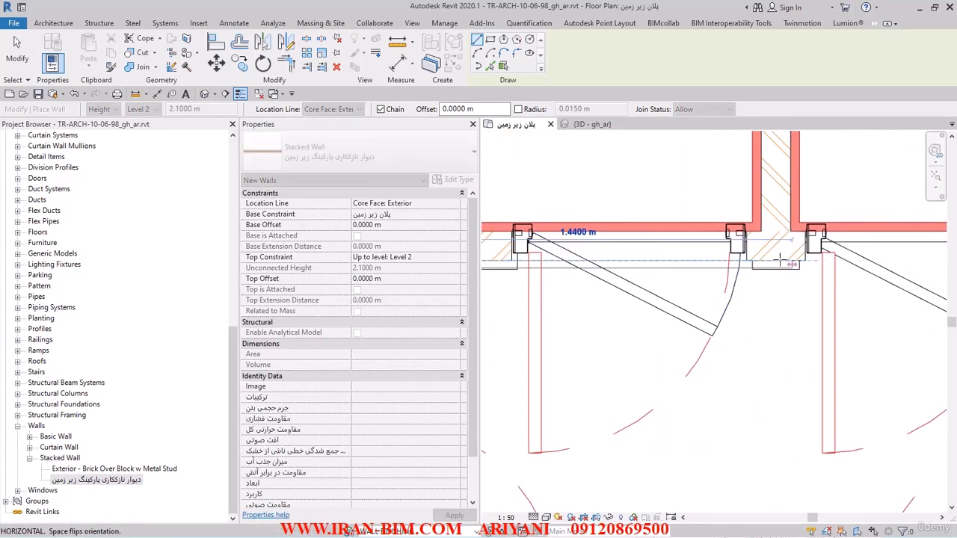
pyautogui.scroll(-7, 782, 259)
pyautogui.moveTo(842, 278); pyautogui.dragTo(678, 274, button='middle')
pyautogui.moveTo(782, 284); pyautogui.dragTo(654, 287, button='middle')
pyautogui.scroll(1, 799, 282)
pyautogui.scroll(5, 808, 286)
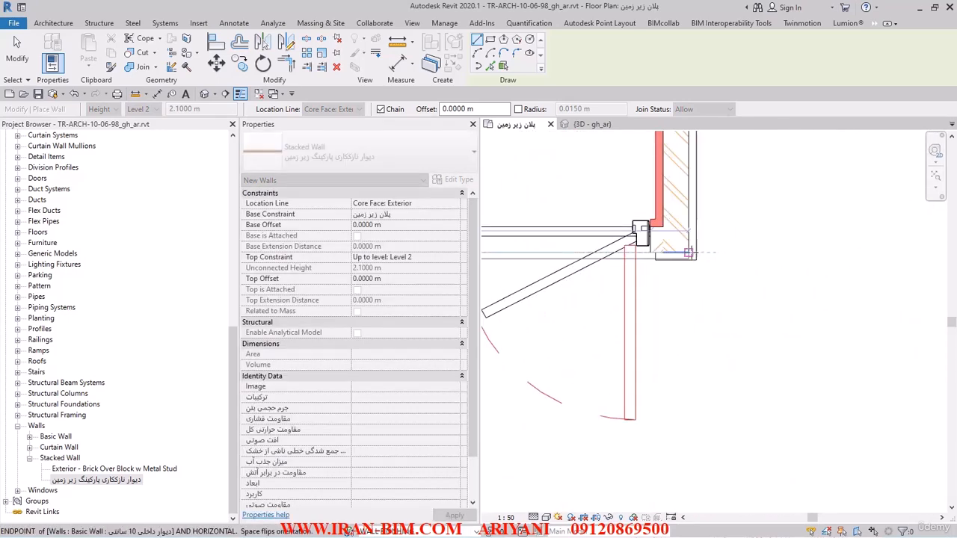
pyautogui.click(688, 252)
# Step: Continue the stacked wall about 1.6 m along the end partition to the perimeter wall, and finish the run
pyautogui.moveTo(678, 163); pyautogui.dragTo(704, 389, button='middle')
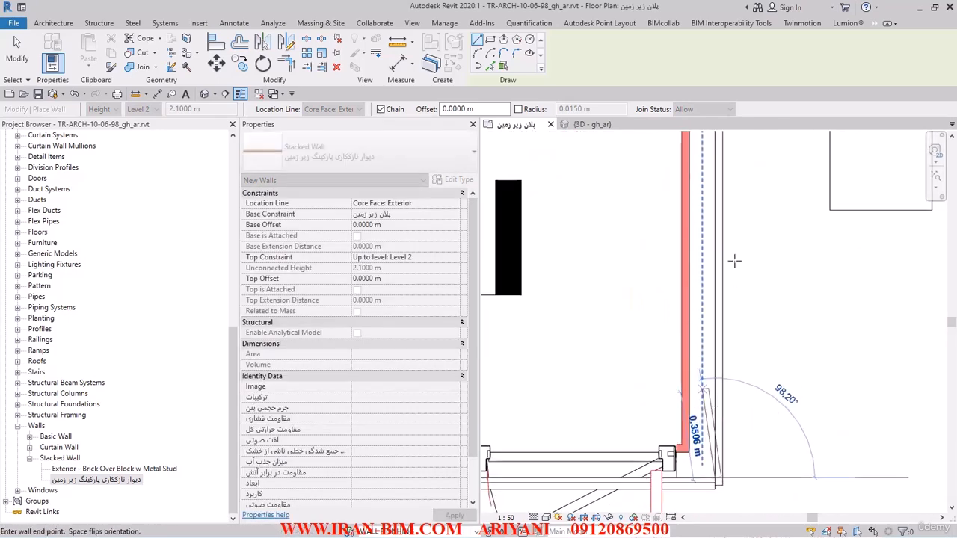
pyautogui.moveTo(734, 260); pyautogui.dragTo(722, 387, button='middle')
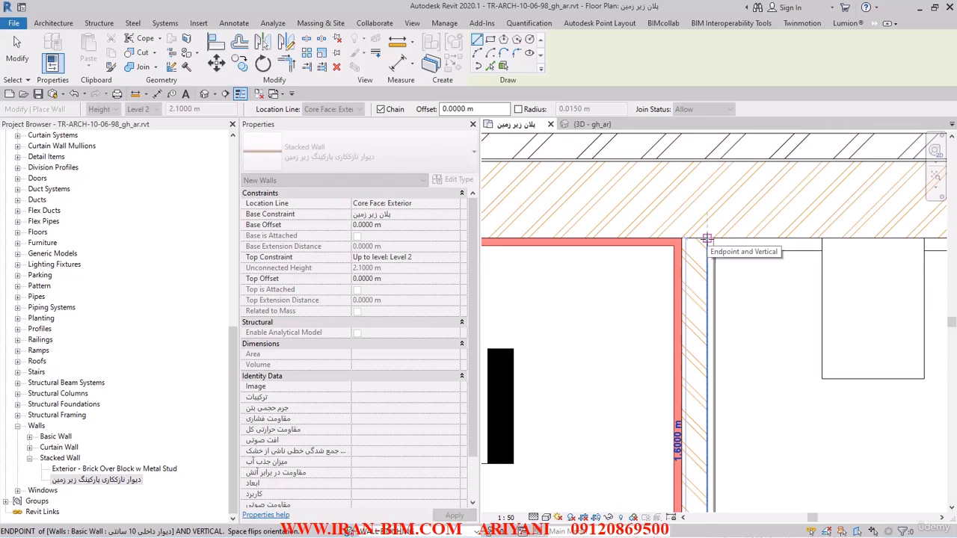
pyautogui.click(707, 239)
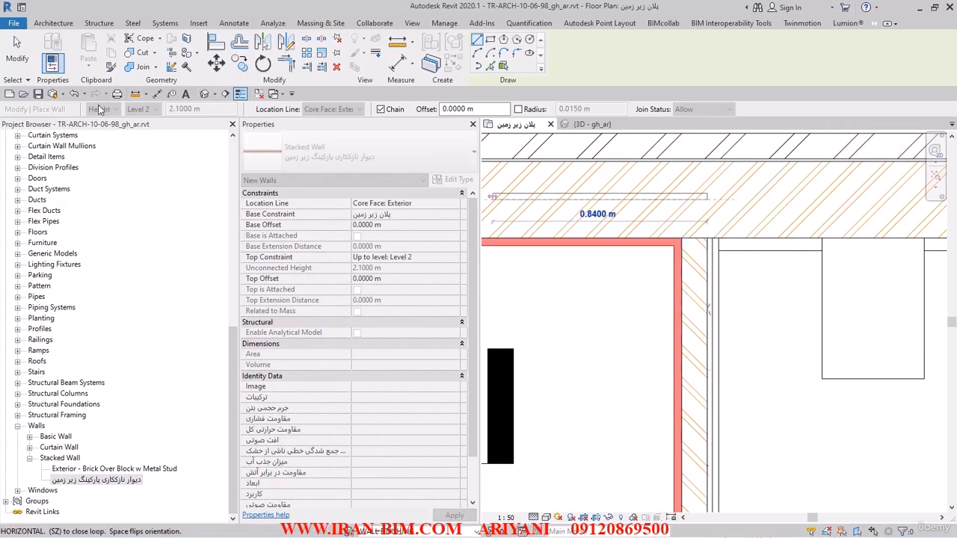
pyautogui.click(20, 50)
# Step: Open the 3D view and examine the new stacked finish wall at the outer corner of the storage rooms
pyautogui.click(204, 95)
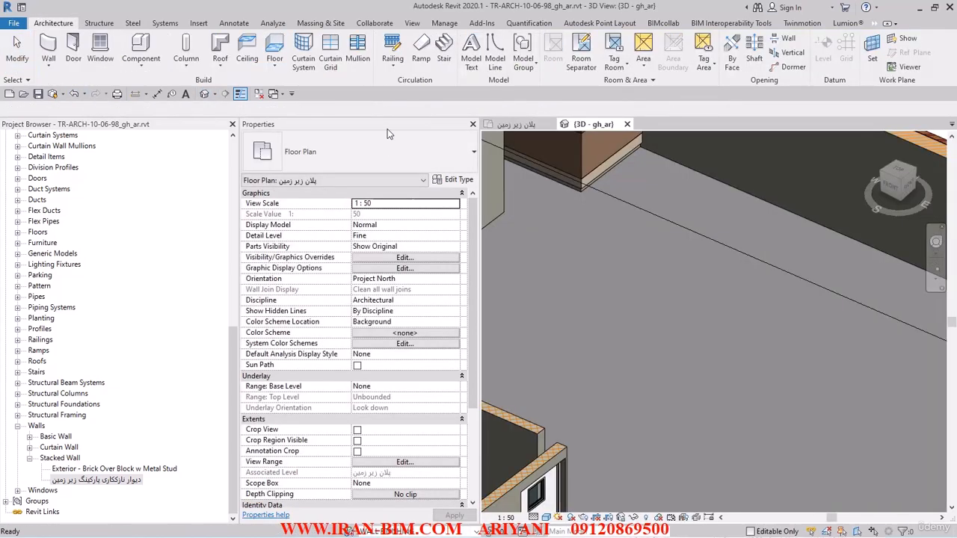
pyautogui.scroll(5, 646, 295)
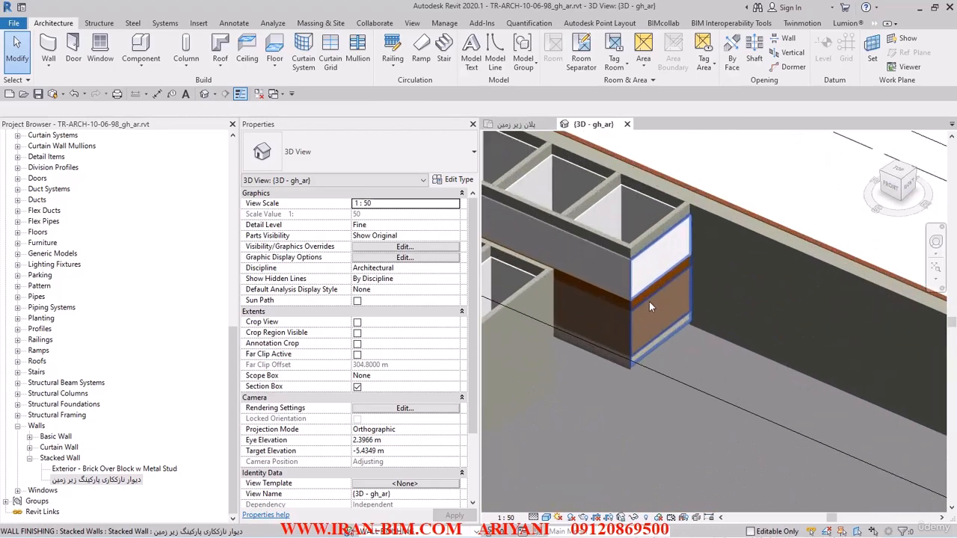
pyautogui.click(649, 302)
pyautogui.keyDown('shift'); pyautogui.moveTo(649, 301); pyautogui.dragTo(729, 245, button='middle'); pyautogui.keyUp('shift')
pyautogui.press('Escape')
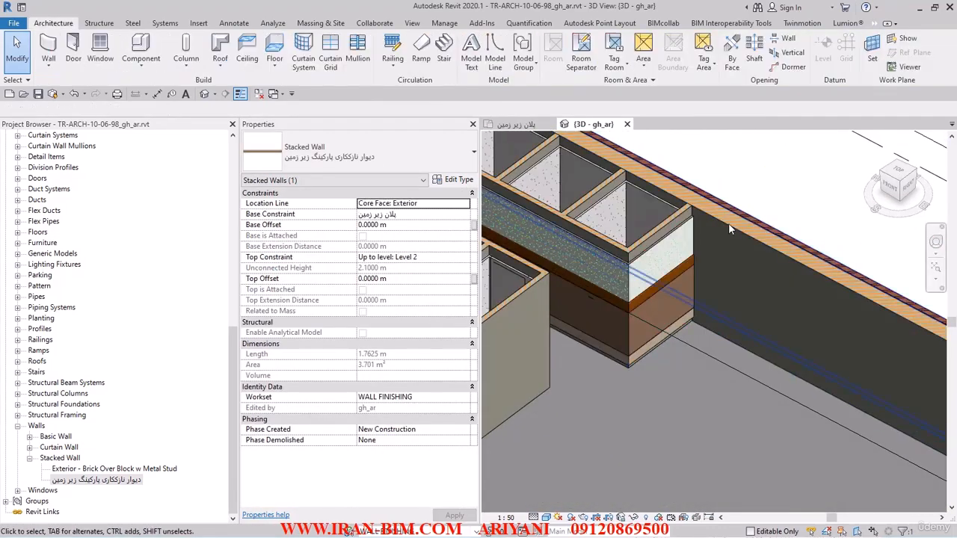
# Step: Pull in one side of the section box so it cuts across the row of storage rooms
pyautogui.scroll(-8, 729, 223)
pyautogui.click(772, 348)
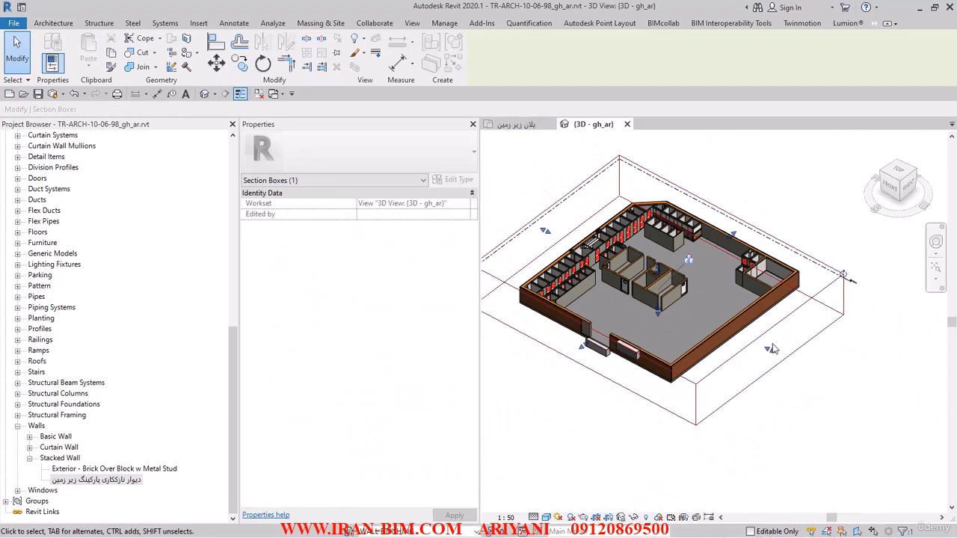
pyautogui.moveTo(772, 349); pyautogui.dragTo(624, 224)
pyautogui.click(726, 384)
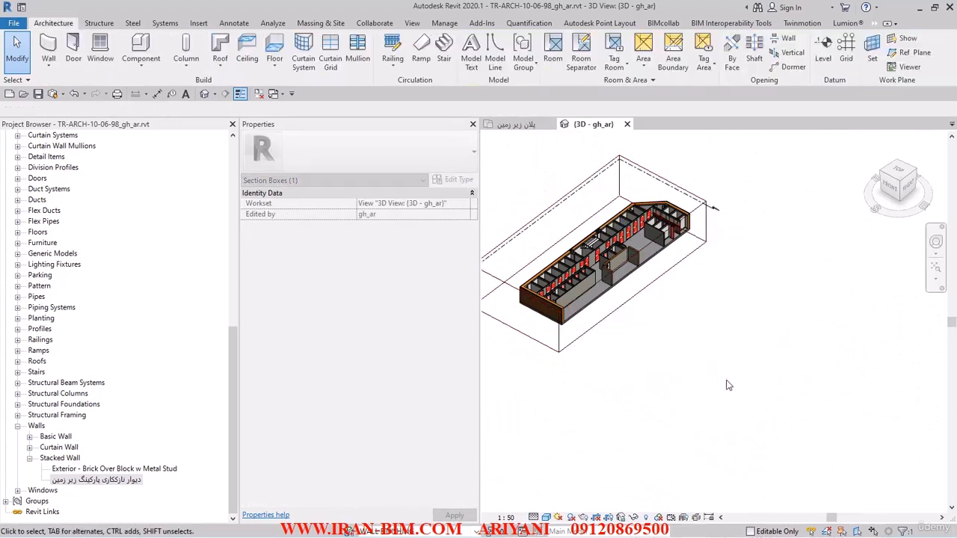
# Step: Examine the stacked wall, the doors and the storage-room partitions at the cut from several sides
pyautogui.scroll(8, 729, 385)
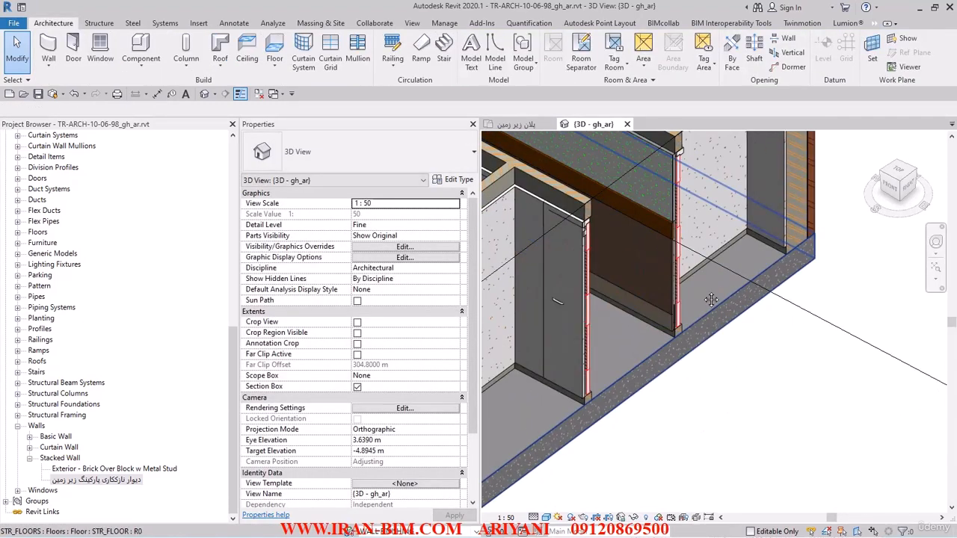
pyautogui.moveTo(711, 300); pyautogui.dragTo(729, 387, button='middle')
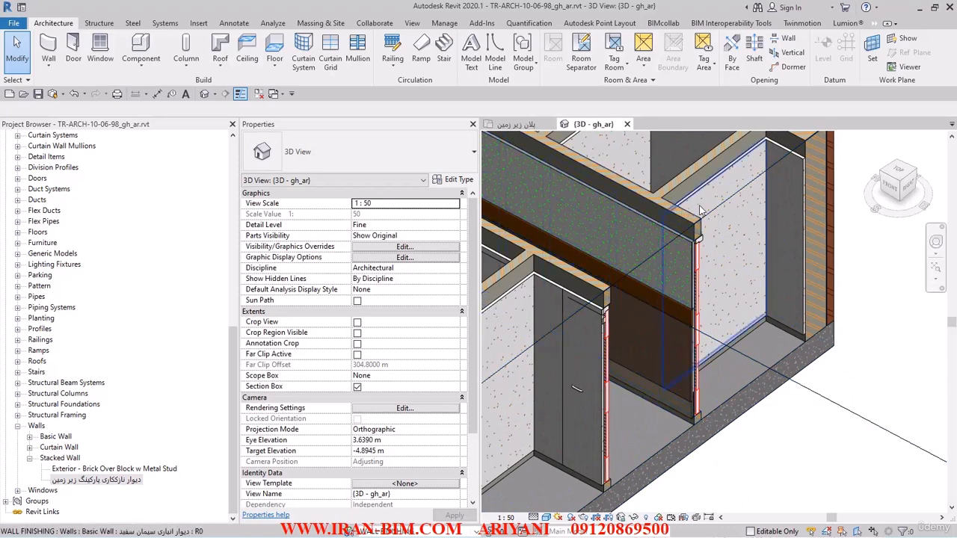
pyautogui.click(701, 210)
pyautogui.scroll(-6, 701, 210)
pyautogui.scroll(2, 689, 320)
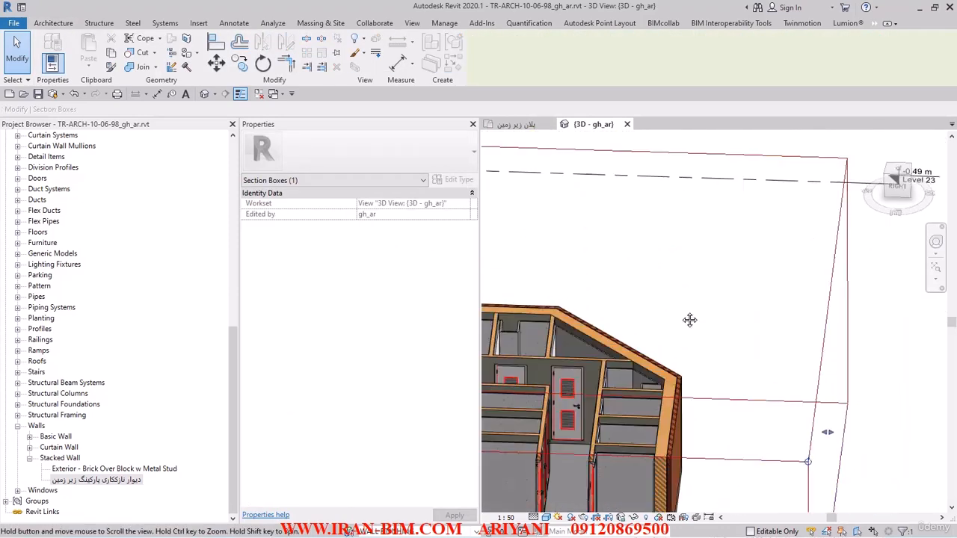
pyautogui.moveTo(689, 320); pyautogui.dragTo(617, 323, button='middle')
pyautogui.moveTo(741, 275); pyautogui.dragTo(850, 236, button='middle')
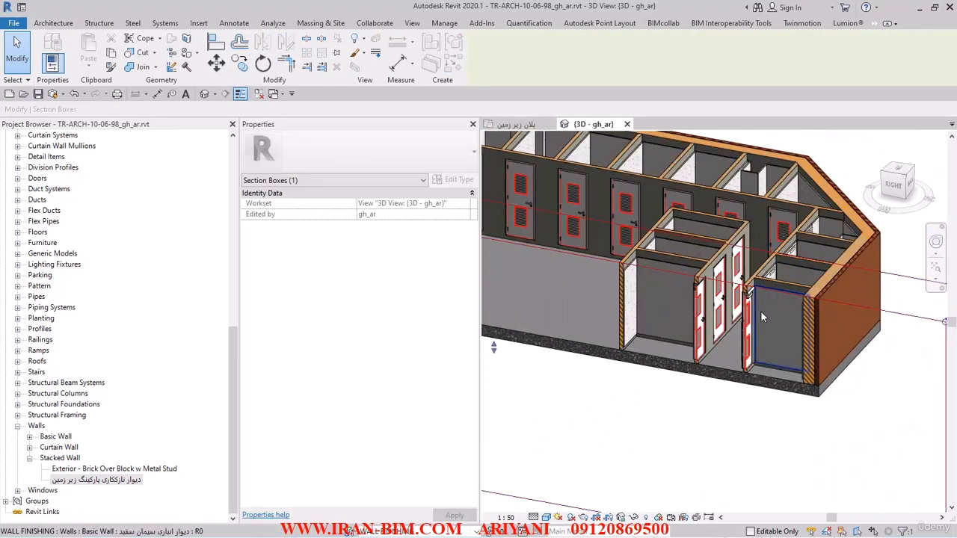
pyautogui.click(748, 323)
pyautogui.keyDown('shift'); pyautogui.moveTo(748, 323); pyautogui.dragTo(600, 369, button='middle'); pyautogui.keyUp('shift')
pyautogui.moveTo(594, 371); pyautogui.dragTo(716, 334, button='middle')
pyautogui.scroll(-2, 716, 333)
pyautogui.moveTo(684, 302); pyautogui.dragTo(700, 342, button='middle')
pyautogui.moveTo(592, 250); pyautogui.dragTo(620, 325, button='middle')
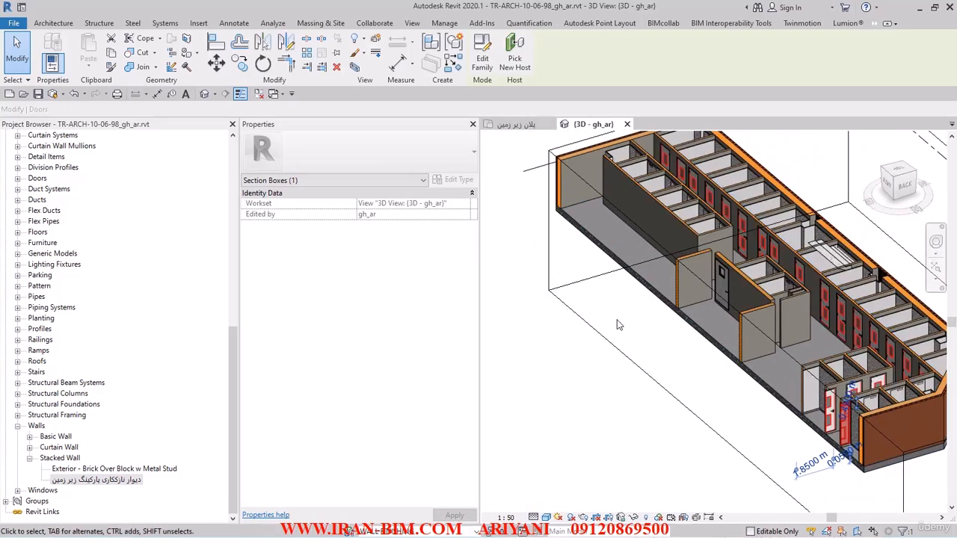
# Step: Adjust the section box's cut face and examine the MD T.1 210x80 door in the cut storage-room wall
pyautogui.click(723, 371)
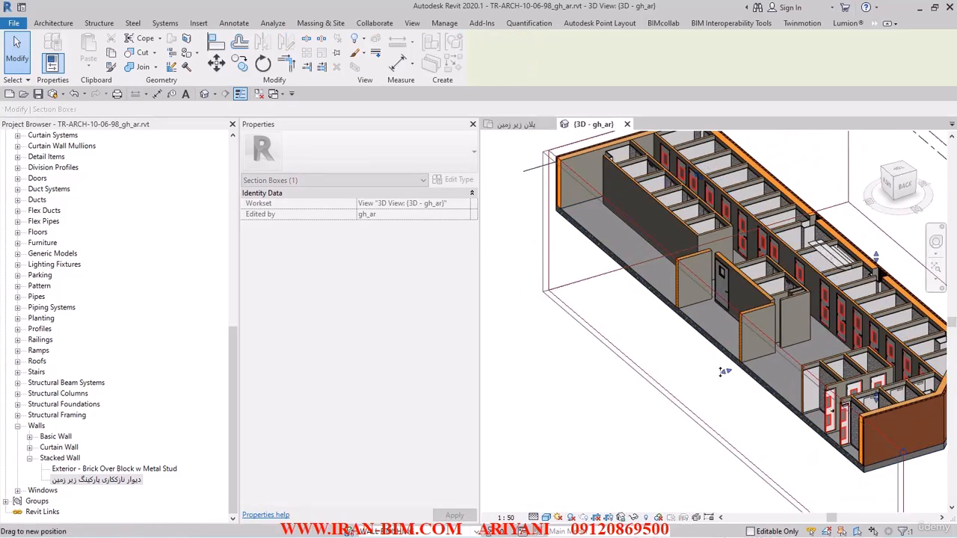
pyautogui.scroll(2, 715, 381)
pyautogui.moveTo(731, 397); pyautogui.dragTo(724, 314, button='middle')
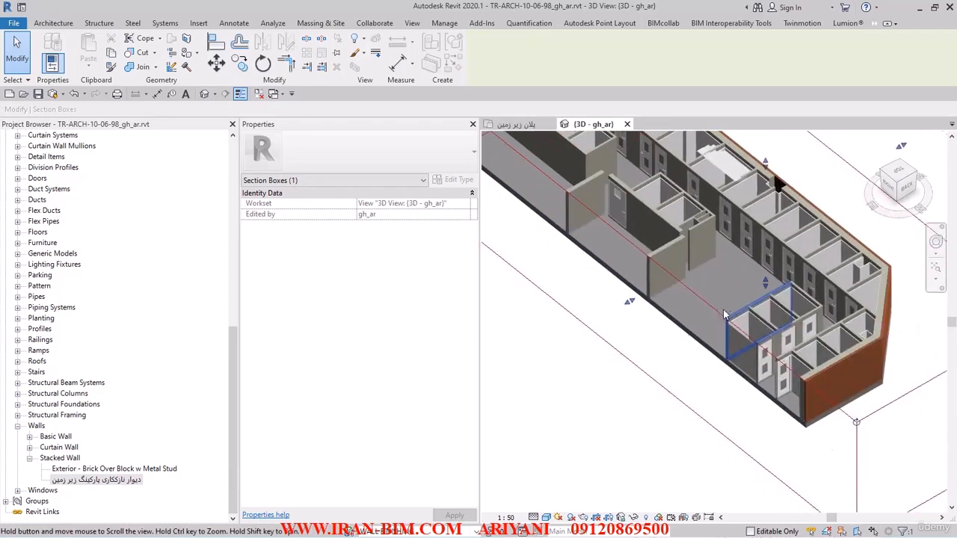
pyautogui.scroll(5, 723, 314)
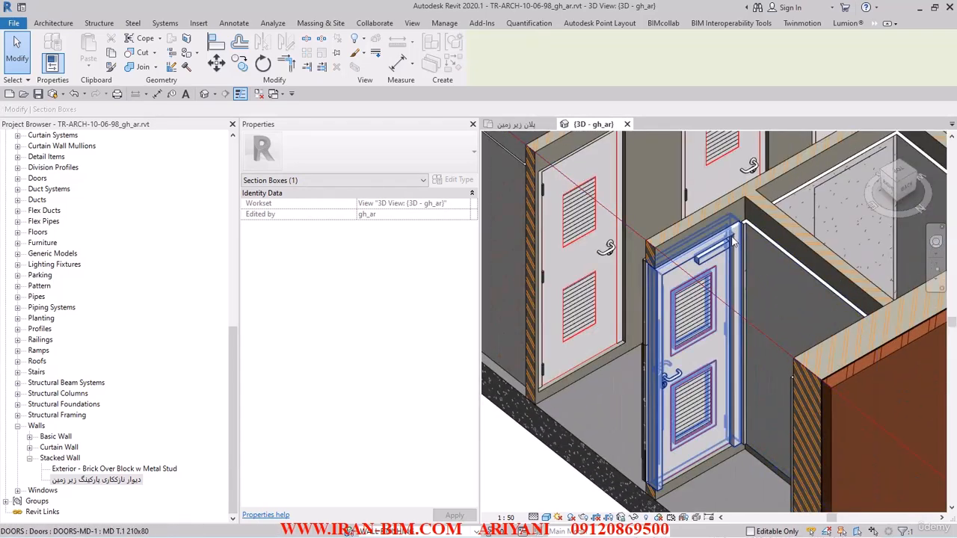
pyautogui.scroll(2, 729, 246)
pyautogui.click(710, 260)
pyautogui.scroll(2, 710, 260)
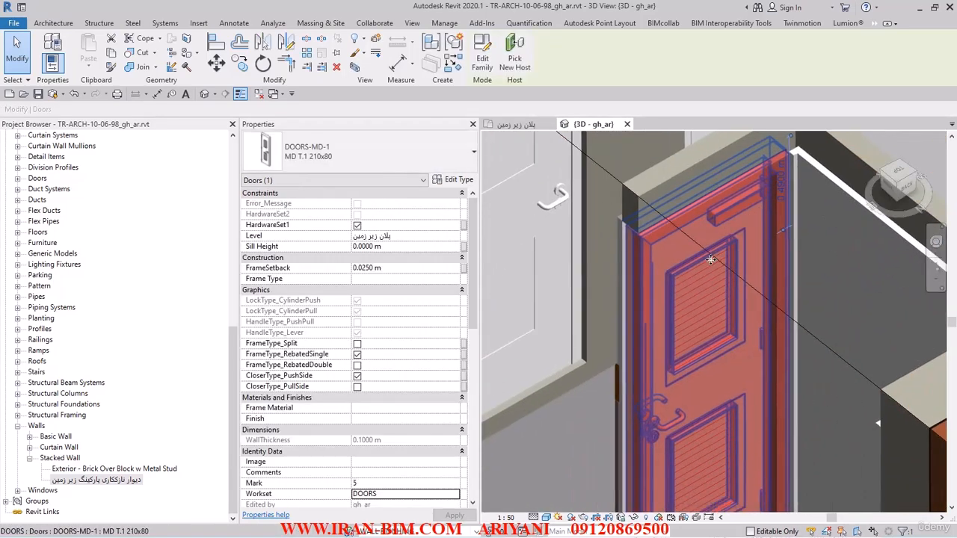
pyautogui.scroll(-5, 711, 259)
pyautogui.click(750, 306)
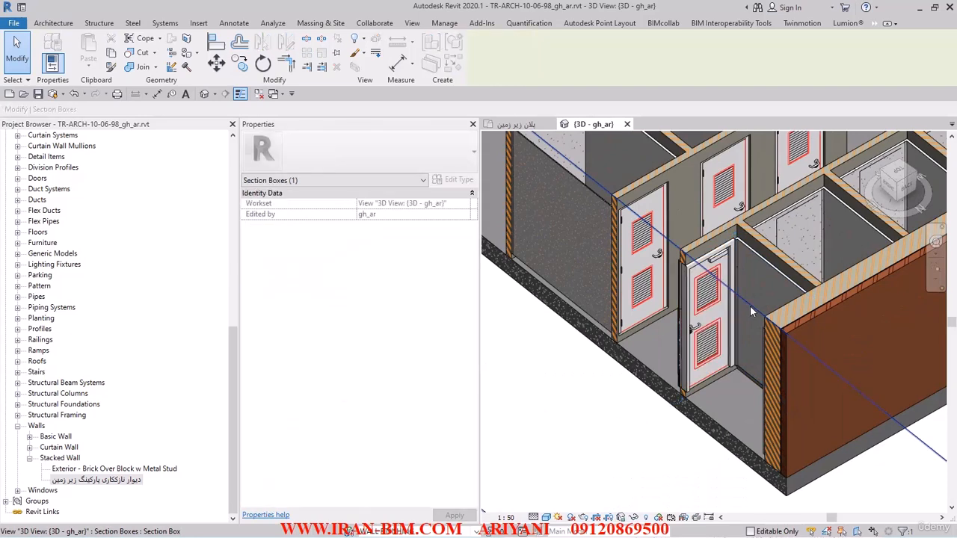
# Step: Select the doors and partitions around the end storage rooms, leaving out the facing door, and isolate them with a selection box
pyautogui.scroll(-3, 637, 403)
pyautogui.click(613, 460)
pyautogui.moveTo(609, 459); pyautogui.dragTo(887, 241)
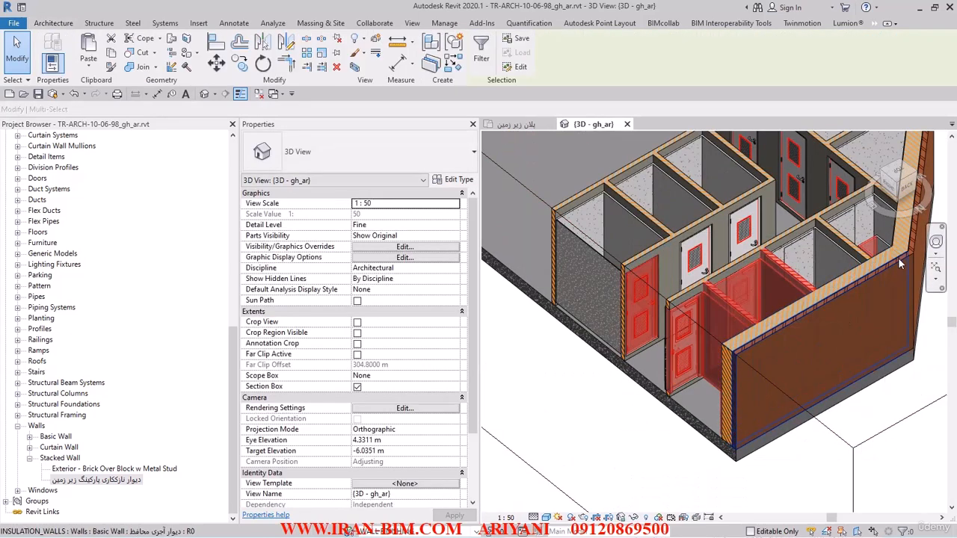
pyautogui.keyDown('shift'); pyautogui.click(645, 278); pyautogui.keyUp('shift')
pyautogui.click(354, 66)
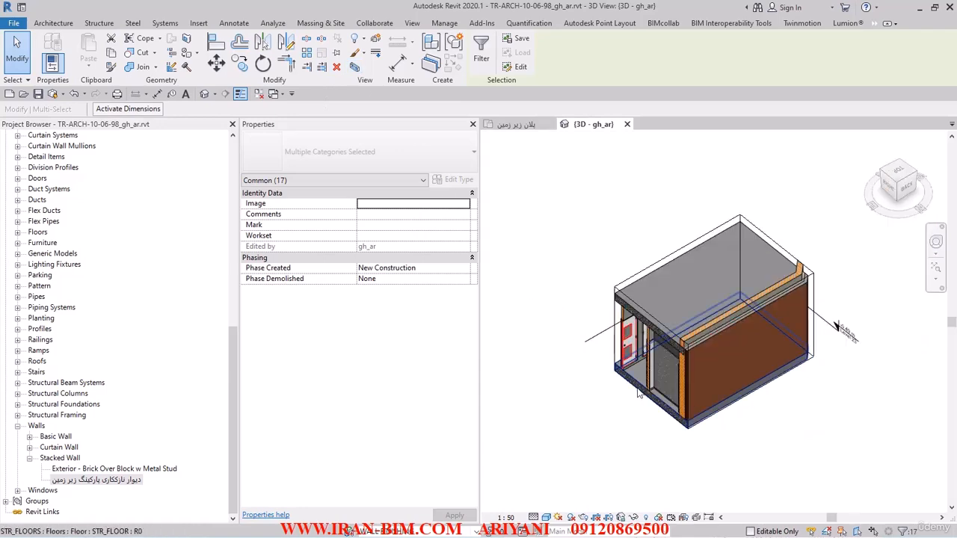
# Step: Lower the top face of the section box to cut away the slab above the storage rooms
pyautogui.click(638, 389)
pyautogui.click(615, 338)
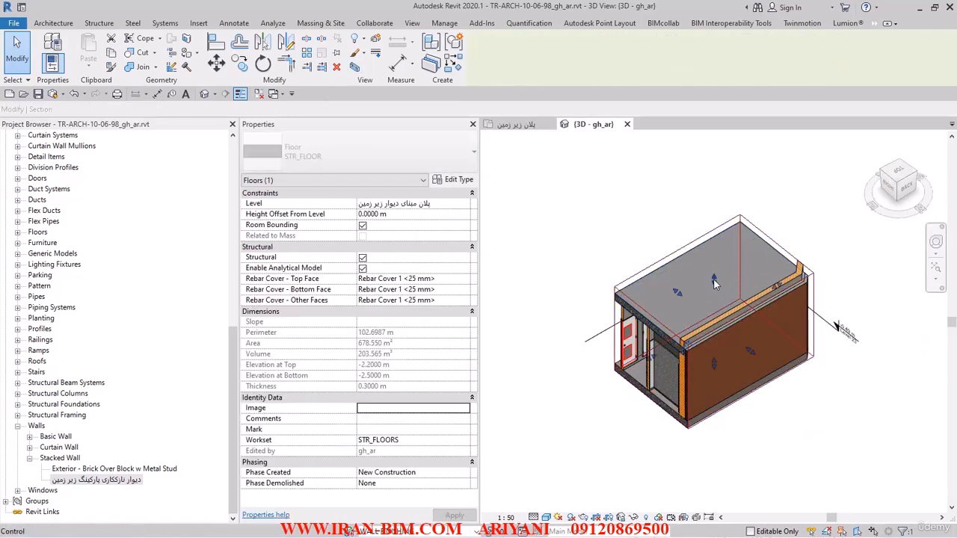
pyautogui.keyDown('shift'); pyautogui.moveTo(714, 283); pyautogui.dragTo(583, 434, button='middle'); pyautogui.keyUp('shift')
pyautogui.click(583, 434)
pyautogui.scroll(5, 673, 321)
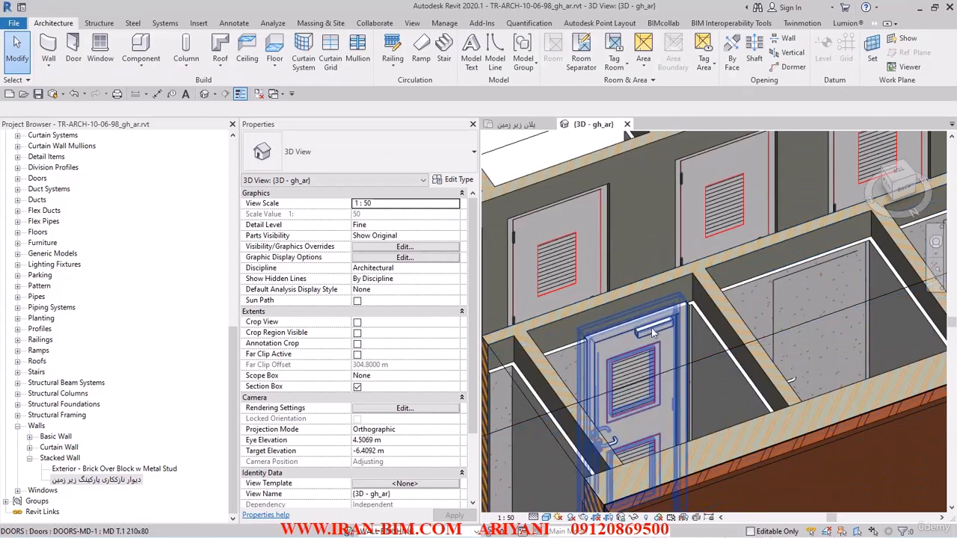
# Step: Join the stacked finish wall to the 10 cm interior wall behind it so the door openings cut through the finish
pyautogui.click(652, 333)
pyautogui.keyDown('shift'); pyautogui.moveTo(652, 333); pyautogui.dragTo(722, 337, button='middle'); pyautogui.keyUp('shift')
pyautogui.keyDown('shift'); pyautogui.moveTo(667, 321); pyautogui.dragTo(635, 354, button='middle'); pyautogui.keyUp('shift')
pyautogui.click(130, 69)
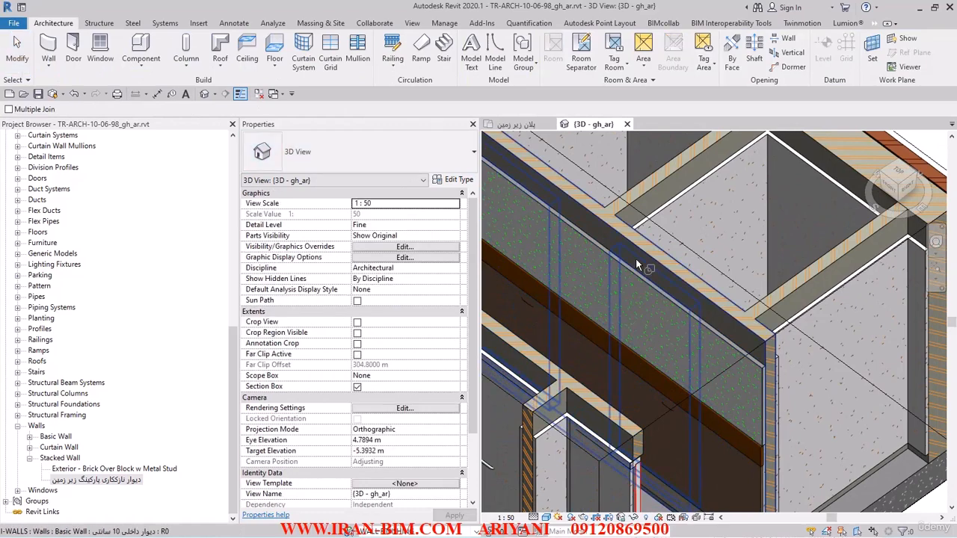
pyautogui.click(636, 266)
pyautogui.moveTo(632, 297)
pyautogui.keyDown('shift'); pyautogui.mouseDown(button='middle')
pyautogui.moveTo(699, 393)
pyautogui.moveTo(678, 396)
pyautogui.moveTo(712, 398)
pyautogui.moveTo(703, 384)
pyautogui.mouseUp(button='middle'); pyautogui.keyUp('shift')
pyautogui.click(17, 47)
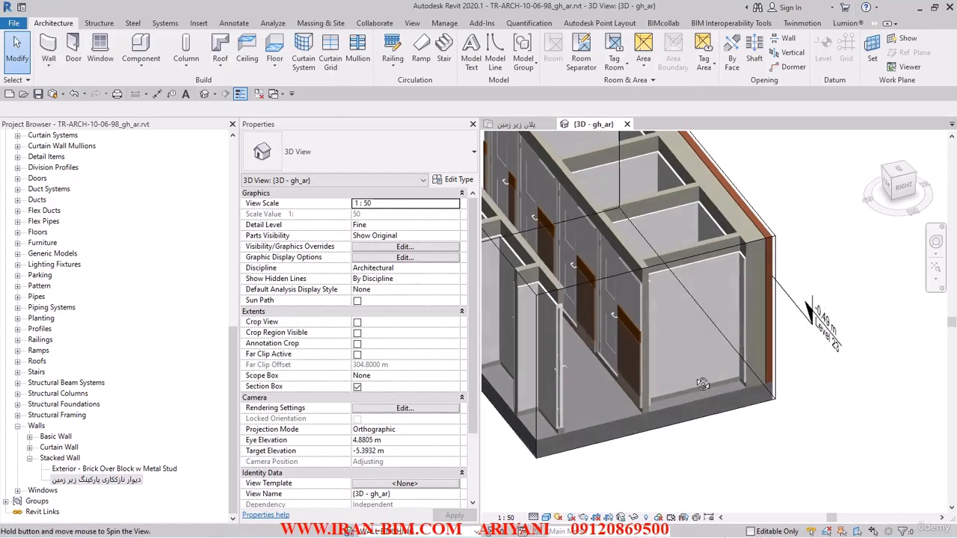
# Step: Examine the stacked wall's layers at the base, the joint between its lower and upper parts, and the wall from behind
pyautogui.scroll(5, 703, 383)
pyautogui.scroll(2, 603, 337)
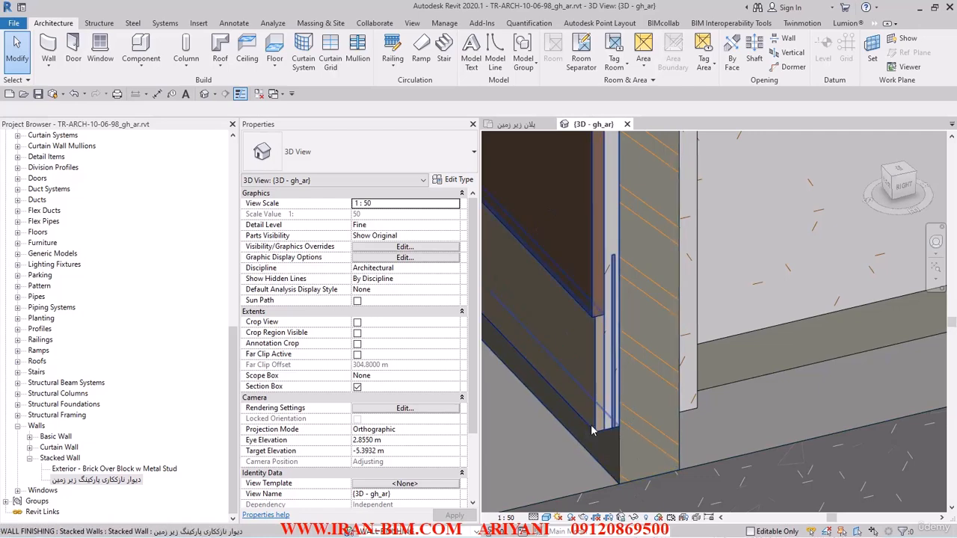
pyautogui.keyDown('shift'); pyautogui.moveTo(591, 432); pyautogui.dragTo(580, 240, button='middle'); pyautogui.keyUp('shift')
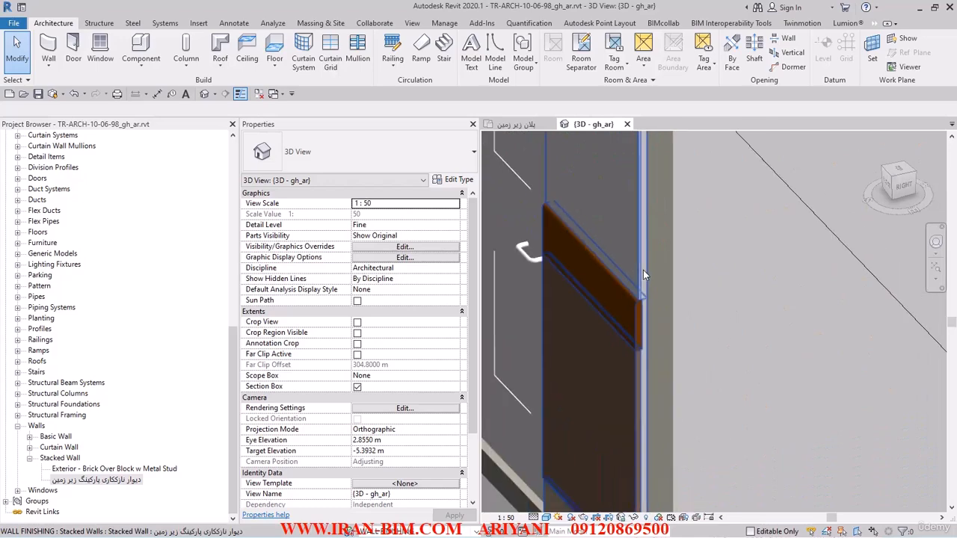
pyautogui.scroll(-2, 643, 272)
pyautogui.moveTo(634, 293); pyautogui.dragTo(707, 371, button='middle')
pyautogui.scroll(-4, 703, 334)
pyautogui.keyDown('shift'); pyautogui.moveTo(705, 336); pyautogui.dragTo(669, 342, button='middle'); pyautogui.keyUp('shift')
pyautogui.scroll(4, 670, 342)
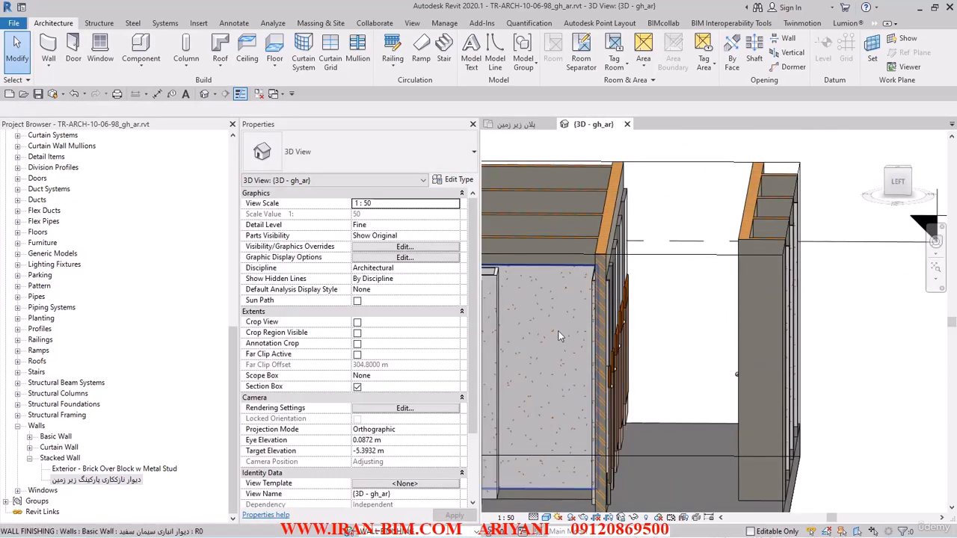